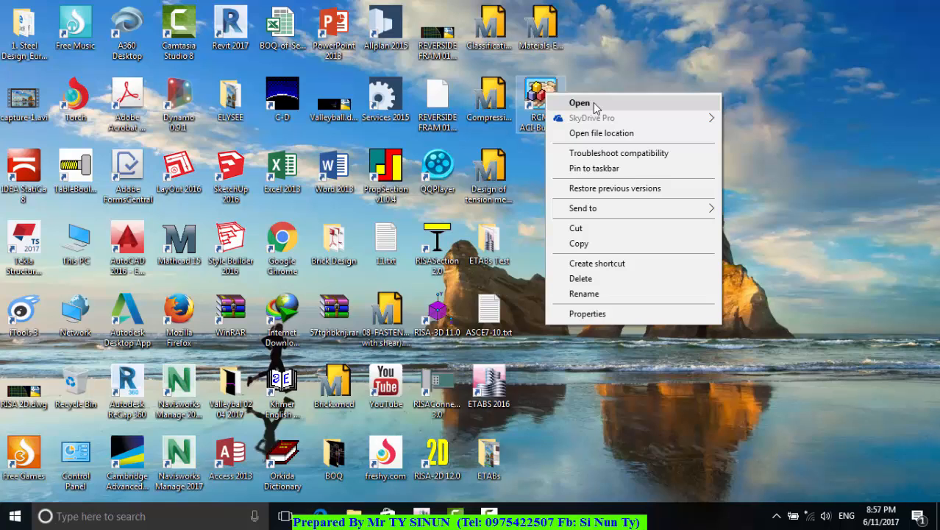
Launch RCM ACI-Builder and open the flexure design for a rectangular section
{"action": "left_click", "coordinate": [595, 105]}
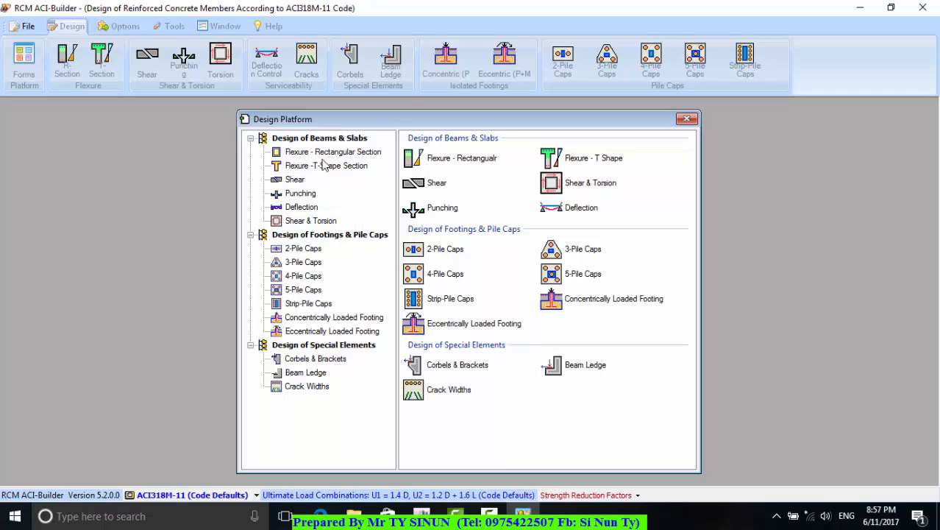
{"action": "left_click", "coordinate": [361, 155]}
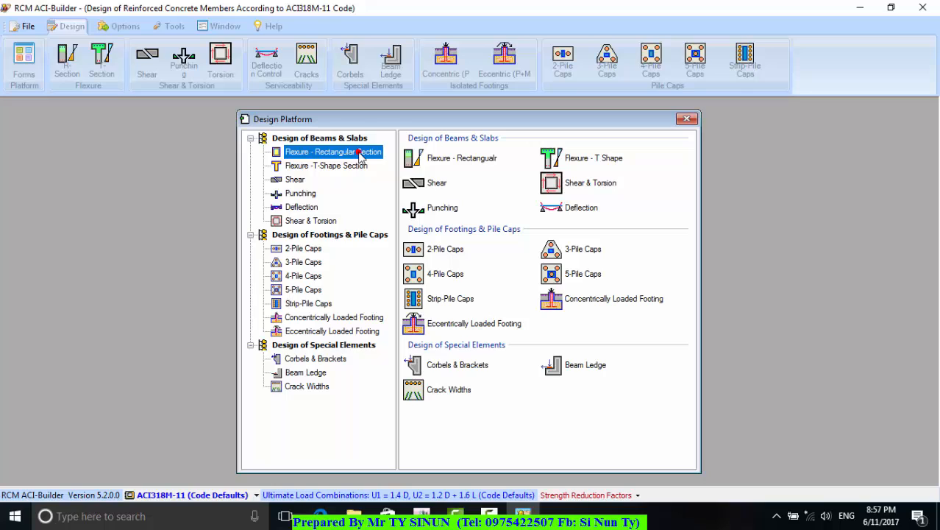
{"action": "left_click", "coordinate": [361, 155]}
{"action": "double_click", "coordinate": [355, 155]}
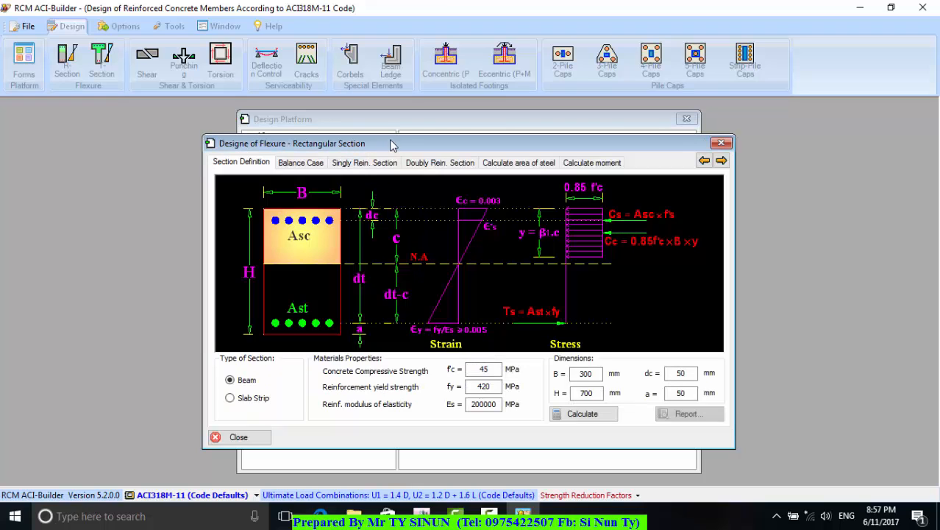
{"action": "left_click_drag", "start_coordinate": [394, 145], "coordinate": [489, 144]}
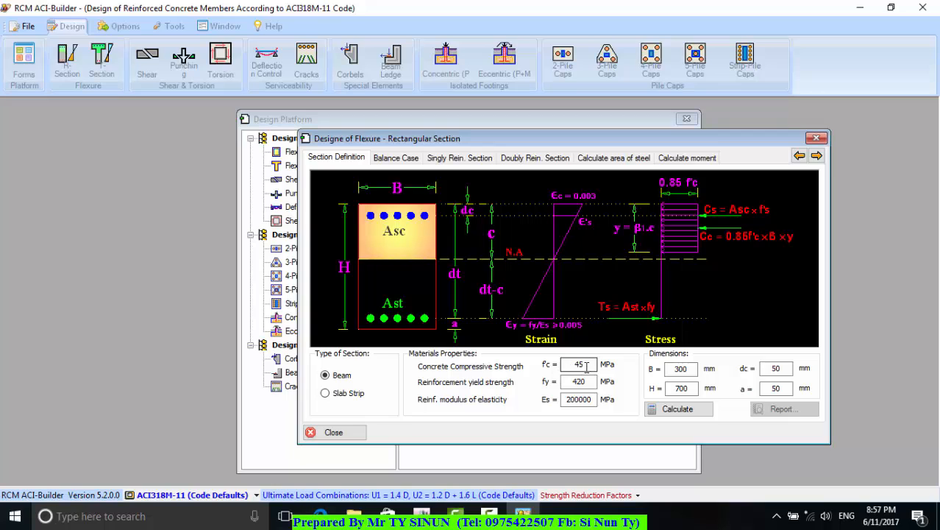
Examine the default material strengths, steel modulus, section dimensions and cover distances of the rectangular beam
{"action": "left_click_drag", "start_coordinate": [590, 365], "coordinate": [567, 366]}
{"action": "left_click_drag", "start_coordinate": [591, 381], "coordinate": [557, 398]}
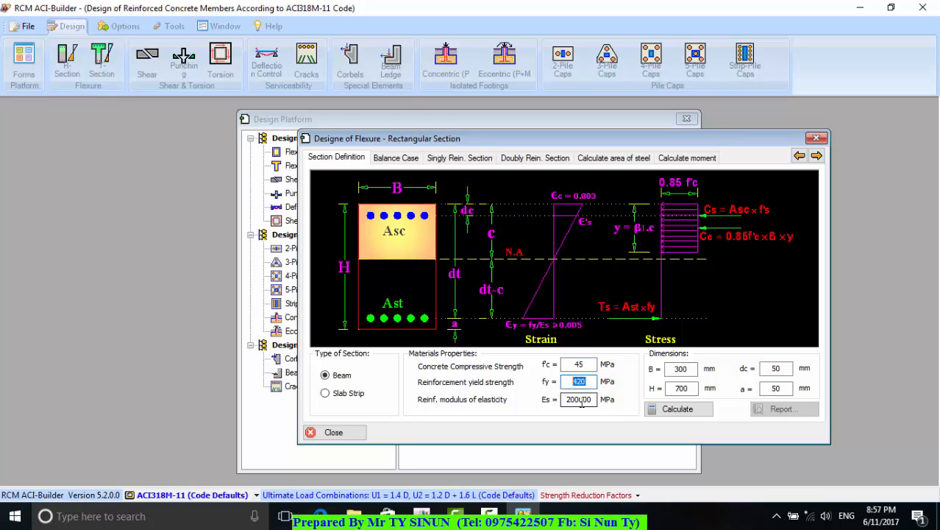
{"action": "left_click", "coordinate": [584, 400]}
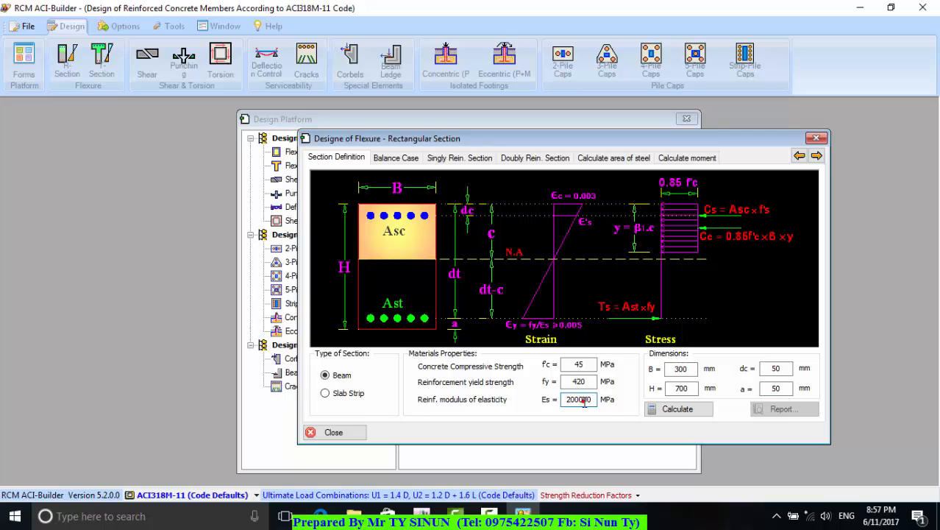
{"action": "left_click", "coordinate": [687, 368]}
{"action": "left_click", "coordinate": [695, 388]}
{"action": "left_click", "coordinate": [773, 369]}
{"action": "left_click", "coordinate": [777, 387]}
Set the concrete compressive strength f'c to 25 MPa and the reinforcement yield strength fy to 390 MPa
{"action": "double_click", "coordinate": [582, 364]}
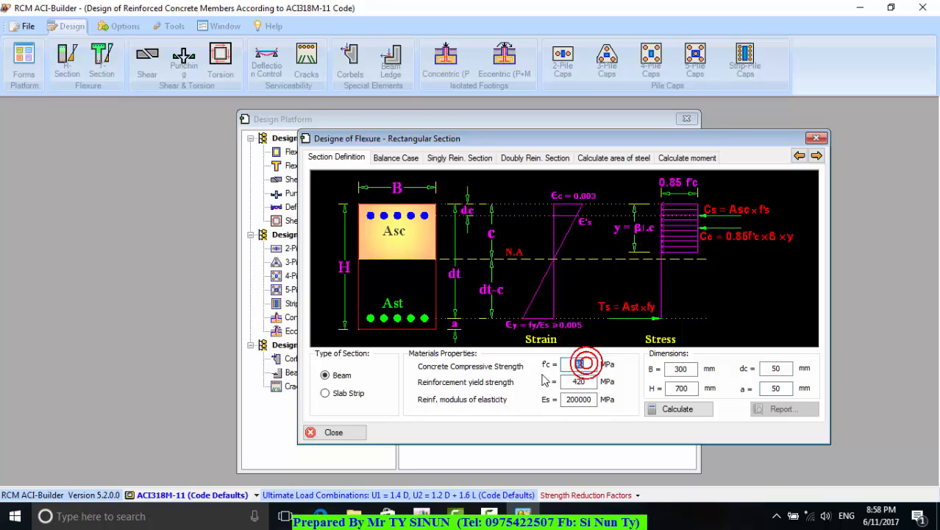
{"action": "type", "text": "25"}
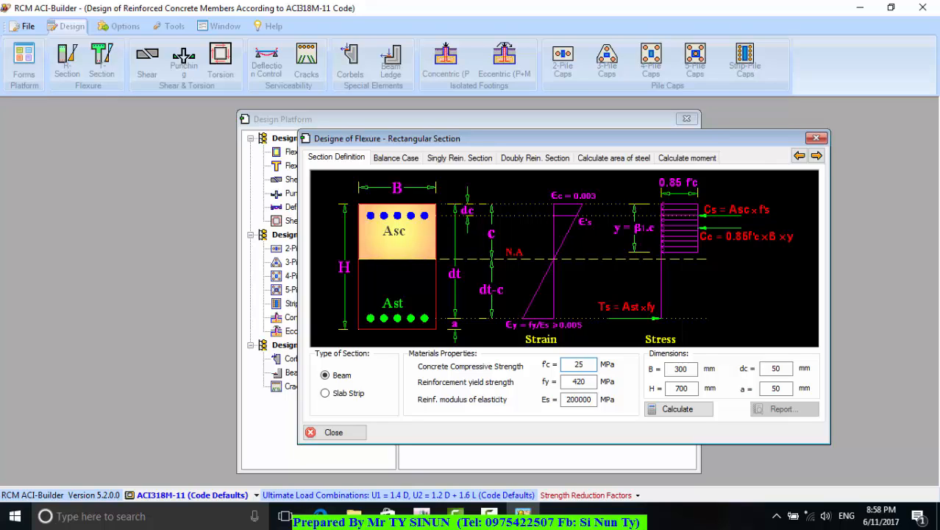
{"action": "left_click", "coordinate": [591, 384]}
{"action": "double_click", "coordinate": [591, 383]}
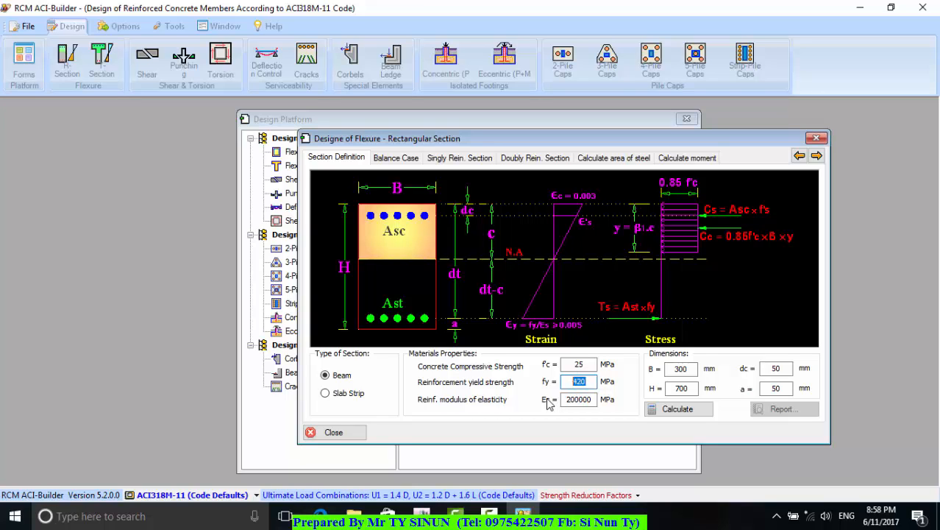
{"action": "type", "text": "390"}
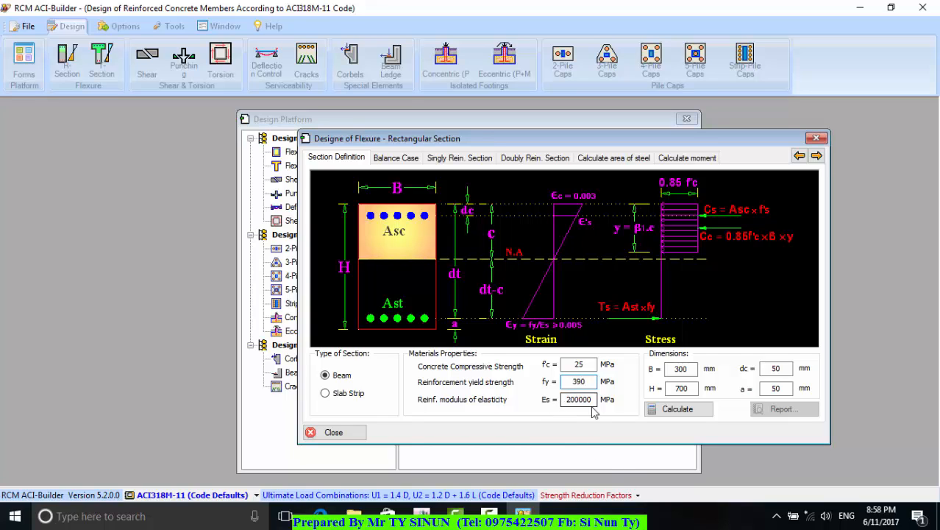
Set both cover distances of the beam section, dc and a, to 90 mm
{"action": "left_click", "coordinate": [692, 370]}
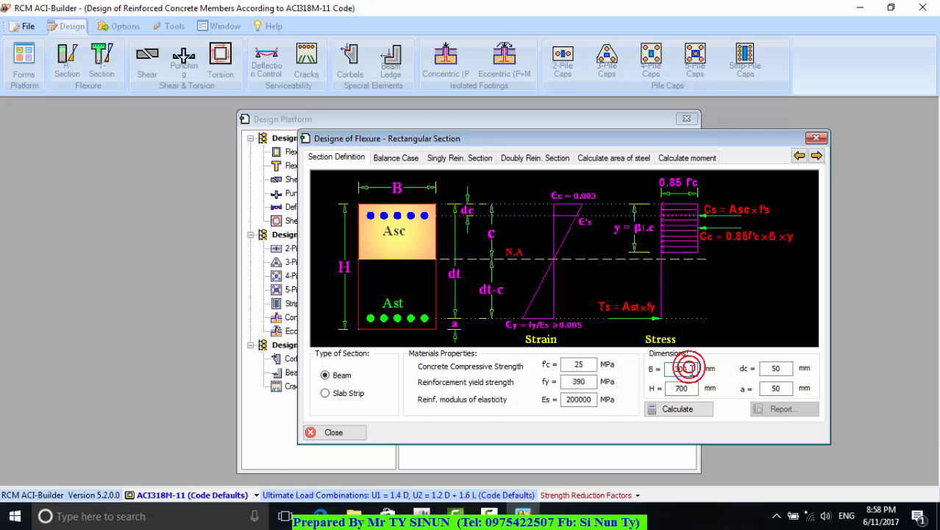
{"action": "left_click", "coordinate": [692, 390]}
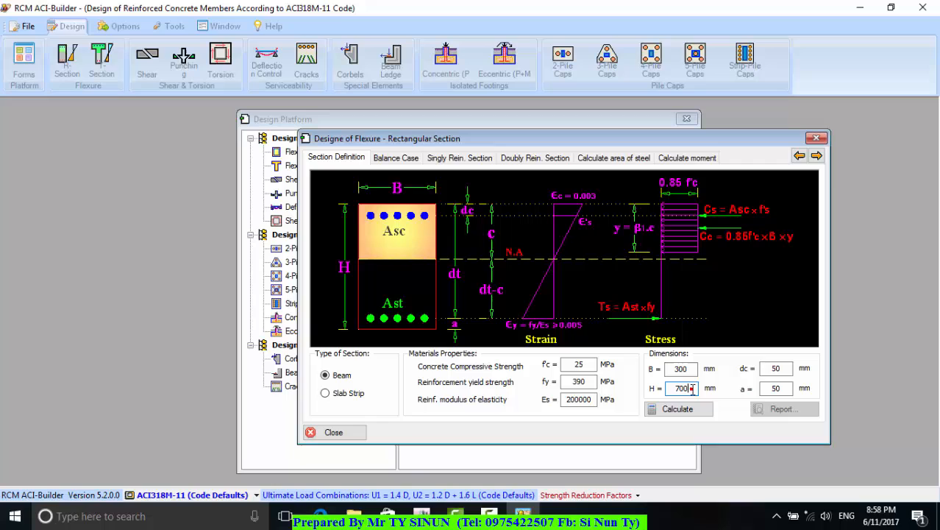
{"action": "double_click", "coordinate": [778, 368]}
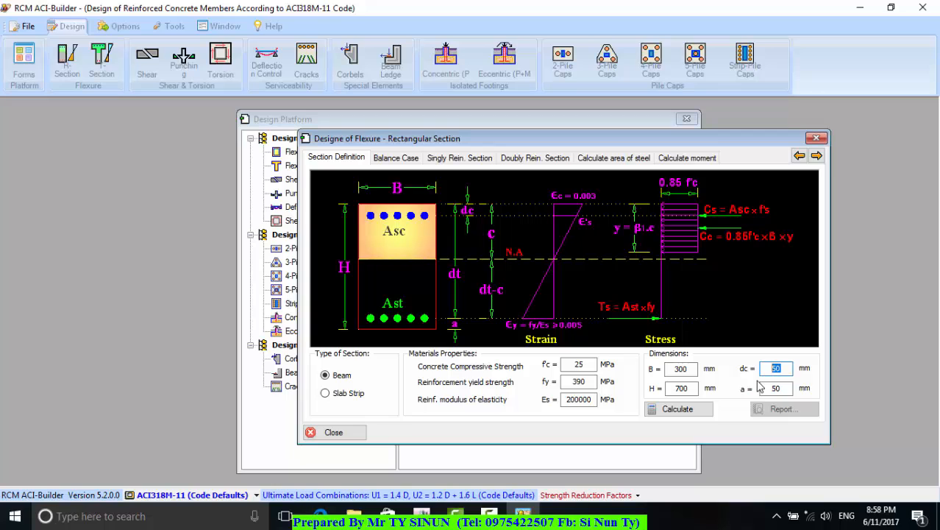
{"action": "type", "text": "90"}
{"action": "double_click", "coordinate": [783, 388]}
{"action": "type", "text": "90"}
Open the area of steel calculation and set the applied moment Mu to 400 kN.m
{"action": "left_click", "coordinate": [599, 162]}
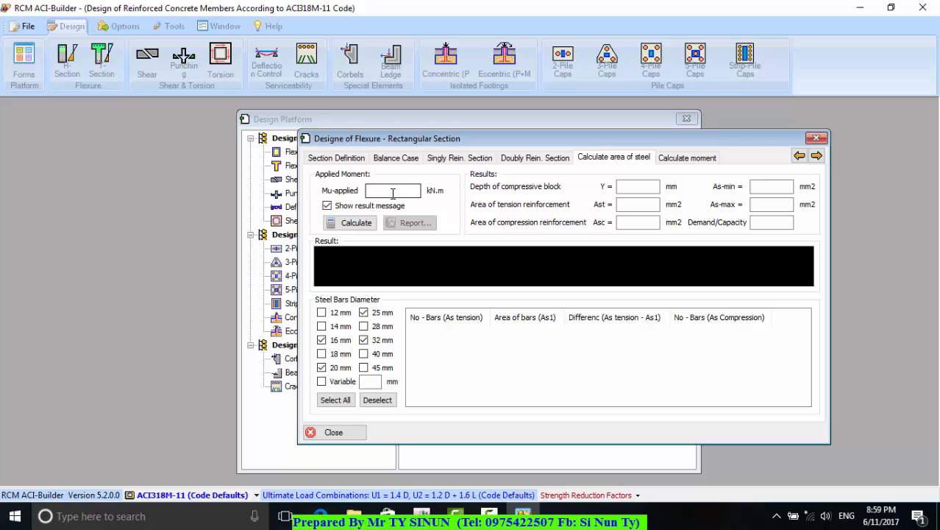
{"action": "left_click", "coordinate": [393, 192]}
{"action": "type", "text": "400"}
Exclude the 25, 32 and 16 mm bar diameters, keeping only 20 mm, and calculate the required steel area
{"action": "left_click", "coordinate": [362, 314]}
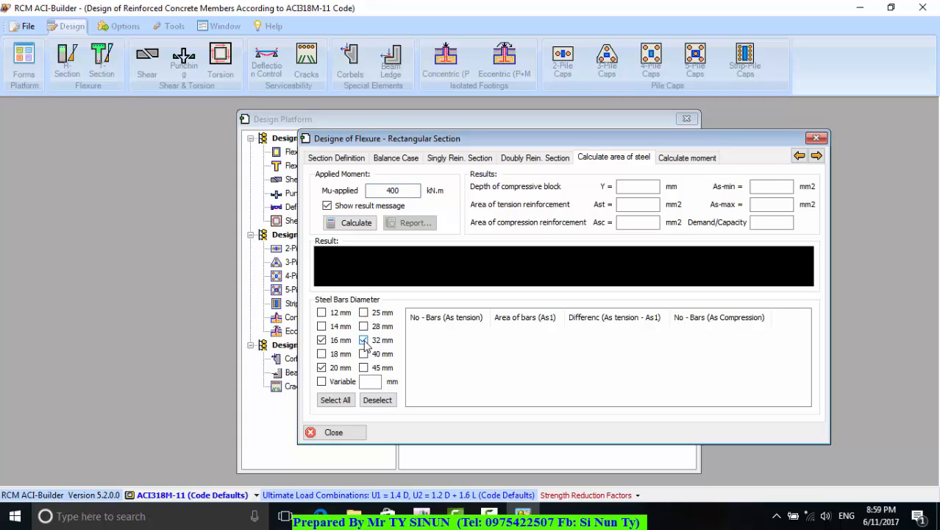
{"action": "left_click", "coordinate": [363, 340]}
{"action": "left_click", "coordinate": [322, 340]}
{"action": "left_click", "coordinate": [354, 224]}
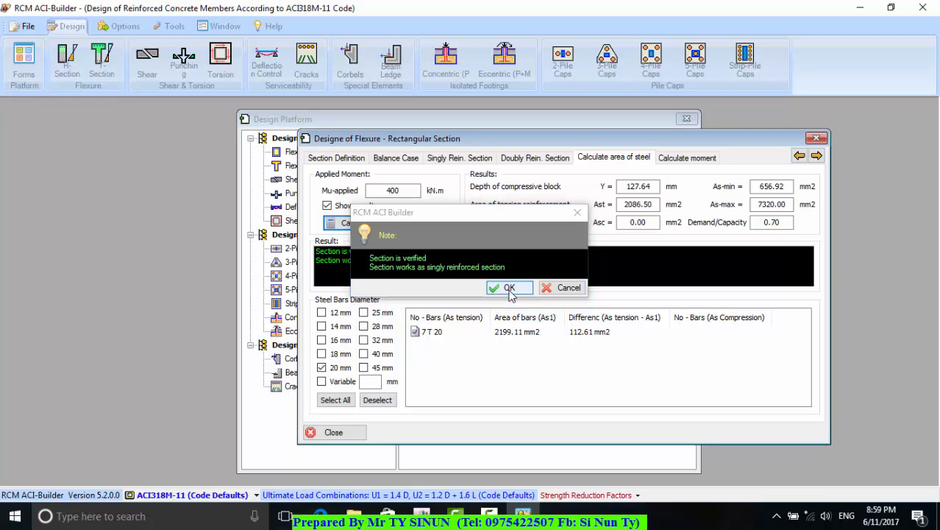
{"action": "left_click", "coordinate": [509, 288]}
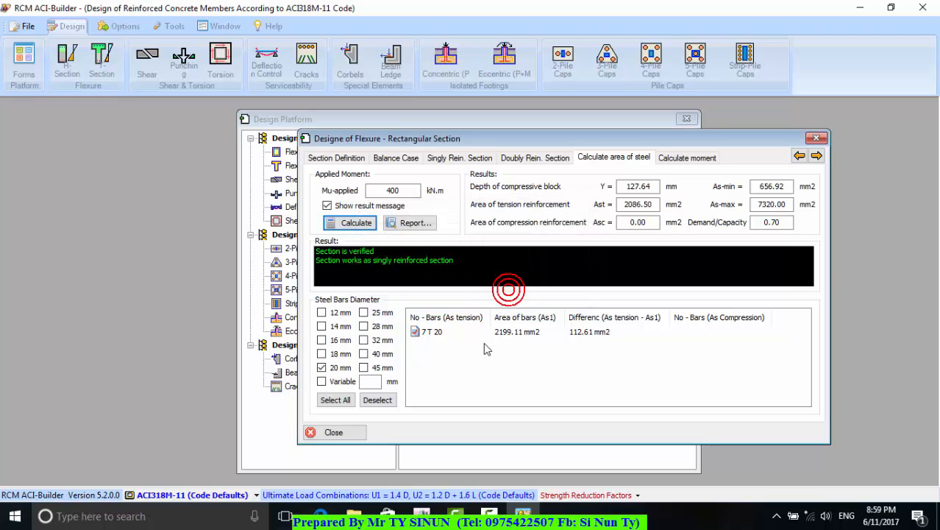
Review the proposed tension bars, compressive block depth, required reinforcement areas and the minimum and maximum steel limits
{"action": "left_click", "coordinate": [433, 337]}
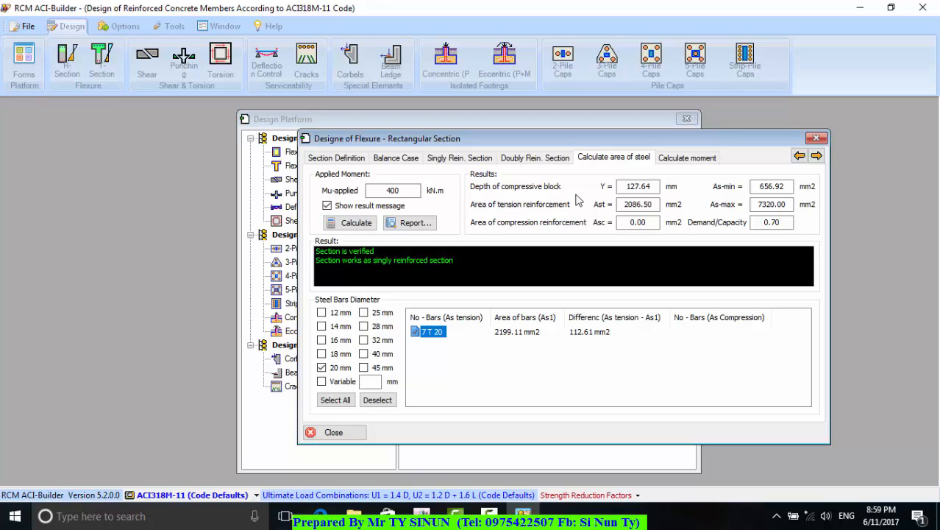
{"action": "left_click", "coordinate": [648, 188]}
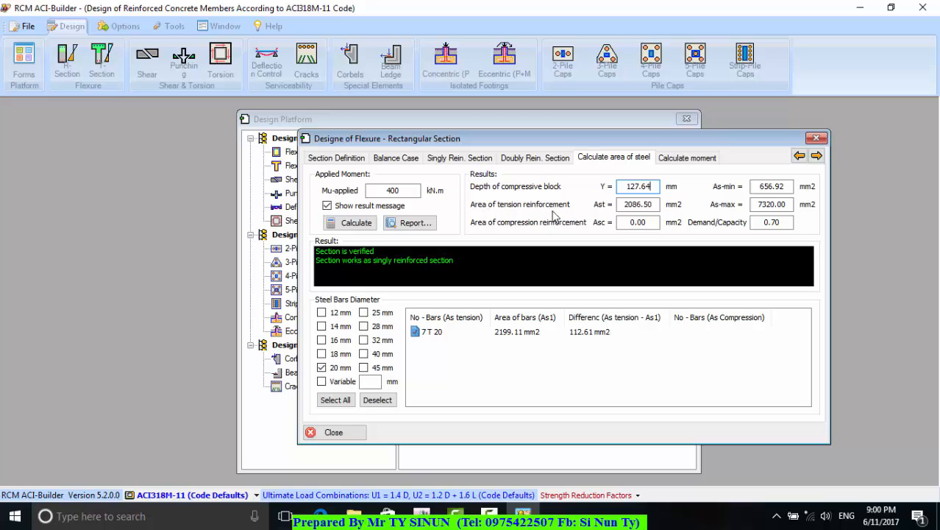
{"action": "left_click", "coordinate": [635, 205]}
{"action": "left_click", "coordinate": [637, 223]}
{"action": "left_click", "coordinate": [768, 187]}
{"action": "left_click", "coordinate": [770, 204]}
Generate the steel area calculation report with the job title "B1(30X70)"
{"action": "left_click", "coordinate": [412, 223]}
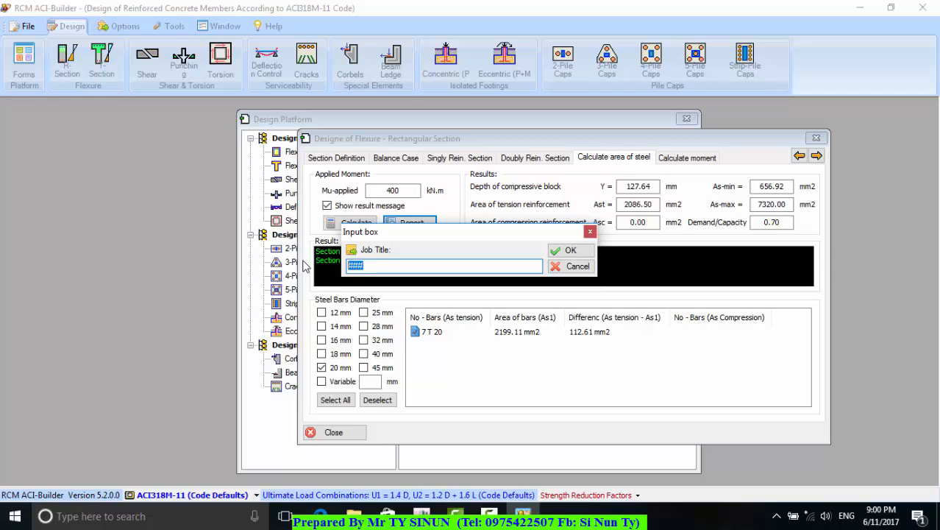
{"action": "type", "text": "B1(30"}
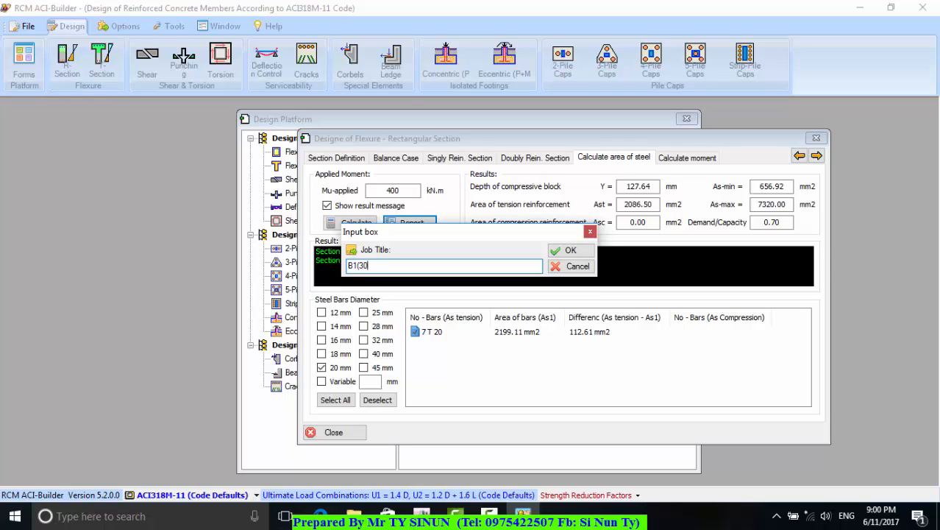
{"action": "type", "text": "X70"}
{"action": "left_click", "coordinate": [565, 252]}
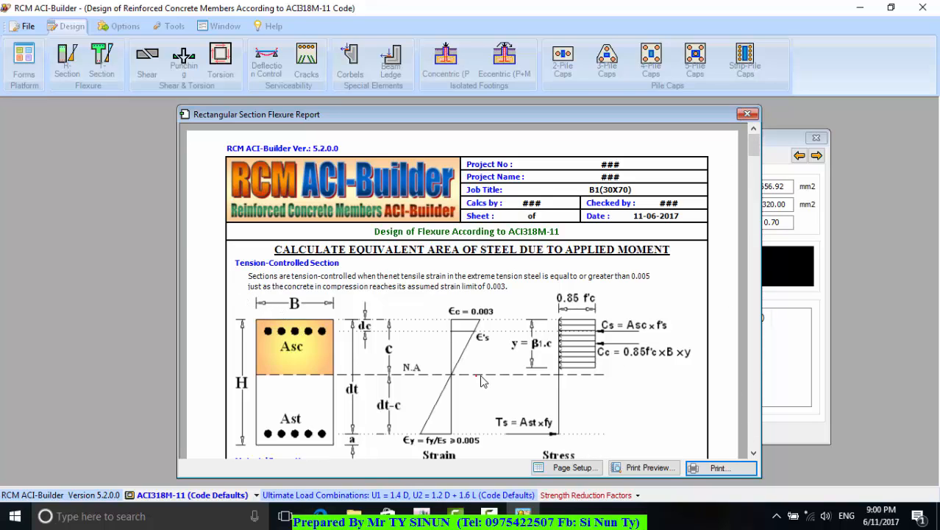
Read through the flexure report's section diagram, material properties and section properties
{"action": "left_click", "coordinate": [754, 453]}
{"action": "left_click", "coordinate": [754, 452]}
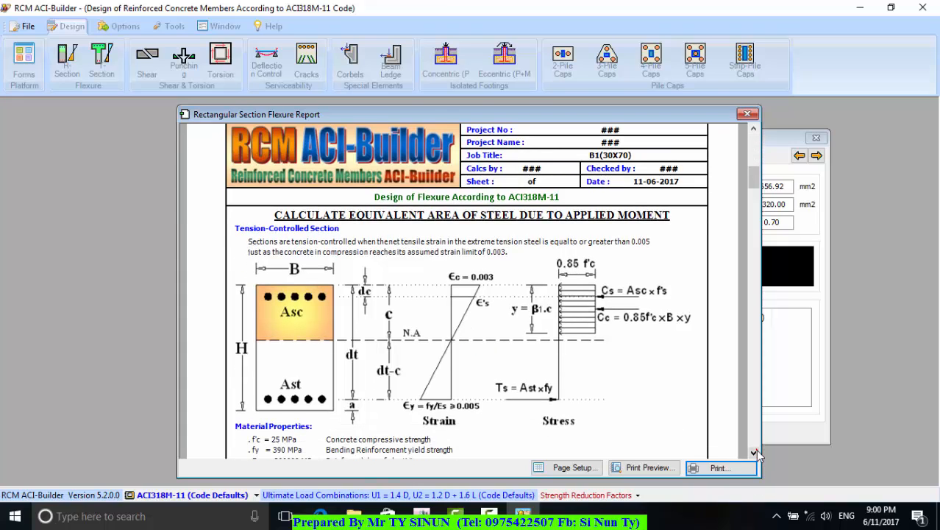
{"action": "left_click", "coordinate": [754, 453]}
{"action": "left_click", "coordinate": [754, 453]}
{"action": "left_click", "coordinate": [755, 452]}
{"action": "left_click", "coordinate": [754, 453]}
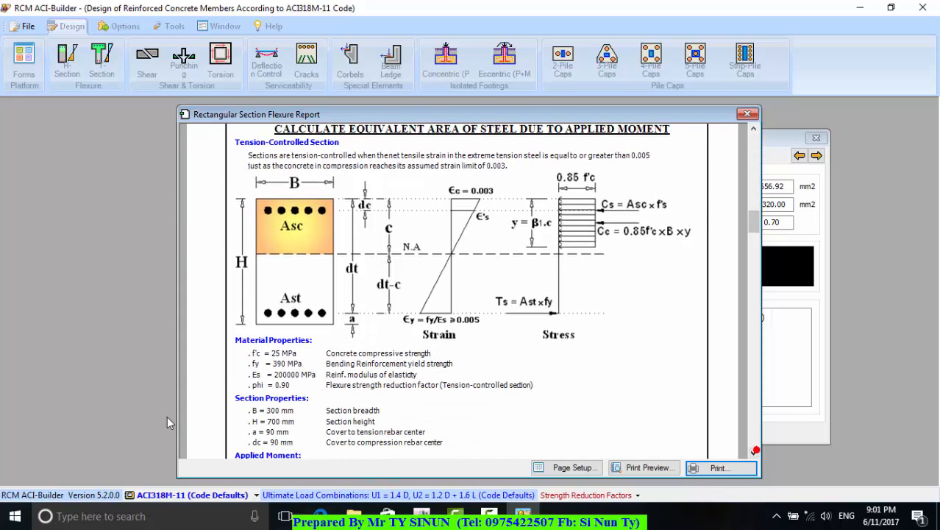
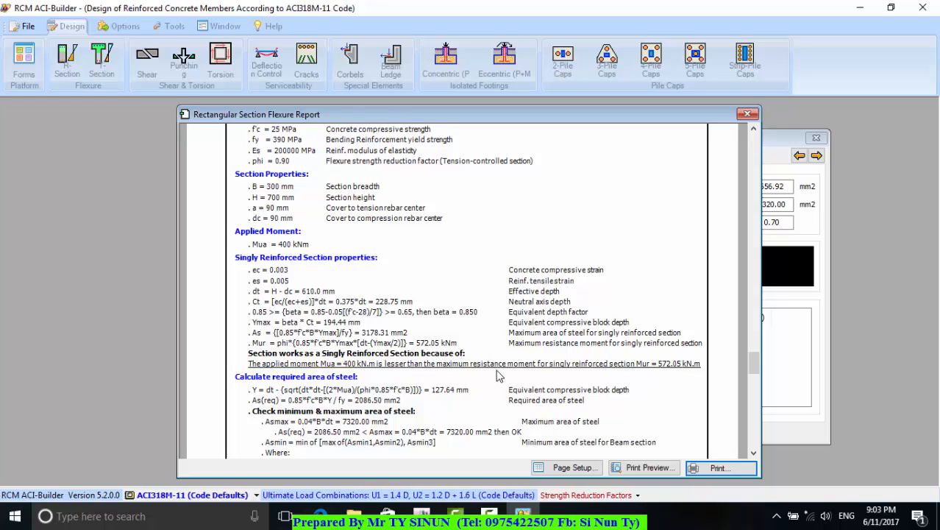
Read the flexure report's singly reinforced section checks, required steel area, minimum and maximum limits and used bars, and close the report
{"action": "left_click", "coordinate": [754, 453]}
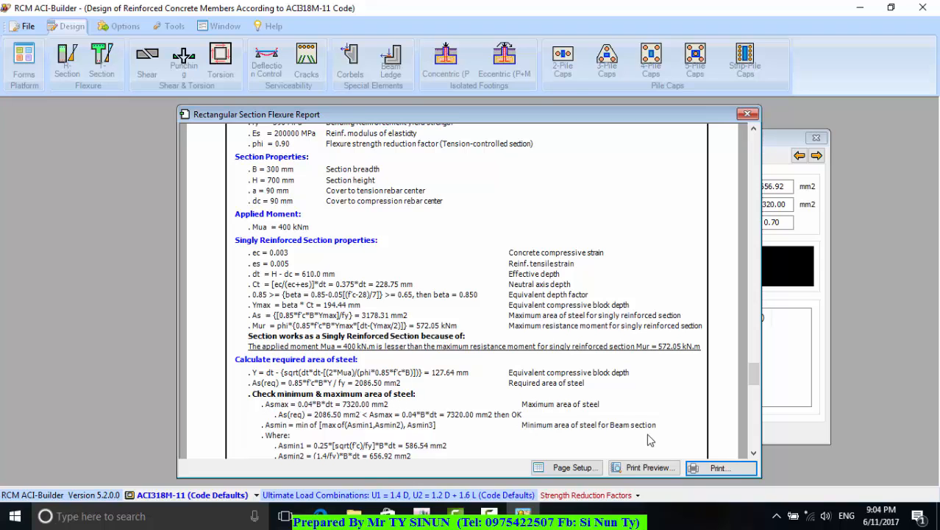
{"action": "left_click", "coordinate": [754, 452]}
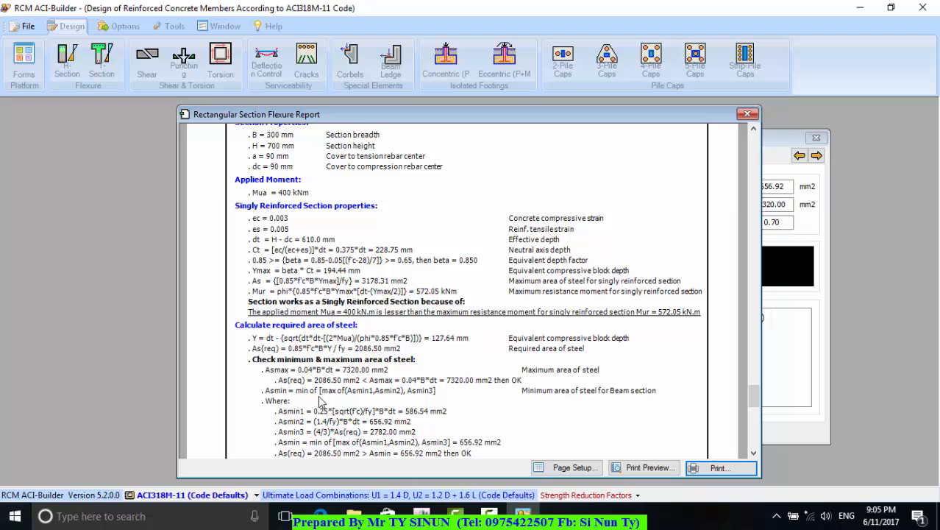
{"action": "left_click", "coordinate": [754, 454]}
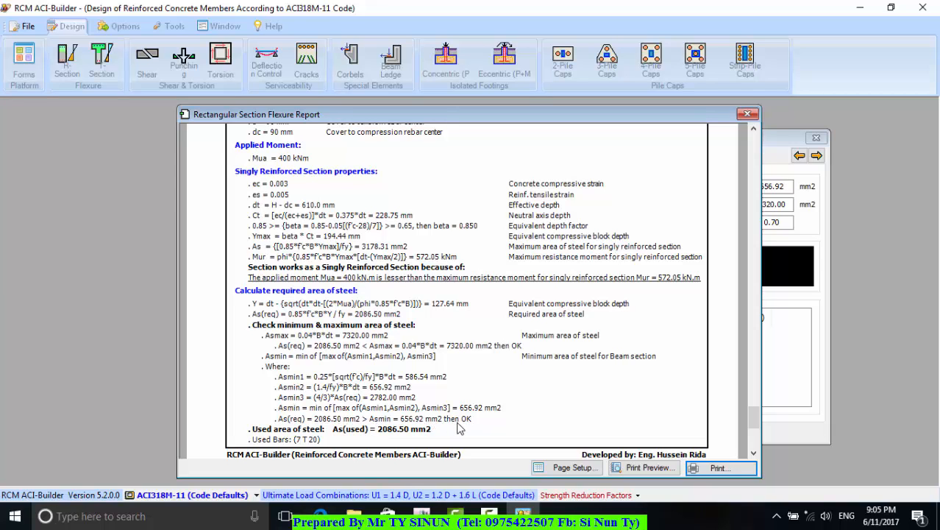
{"action": "left_click", "coordinate": [754, 453]}
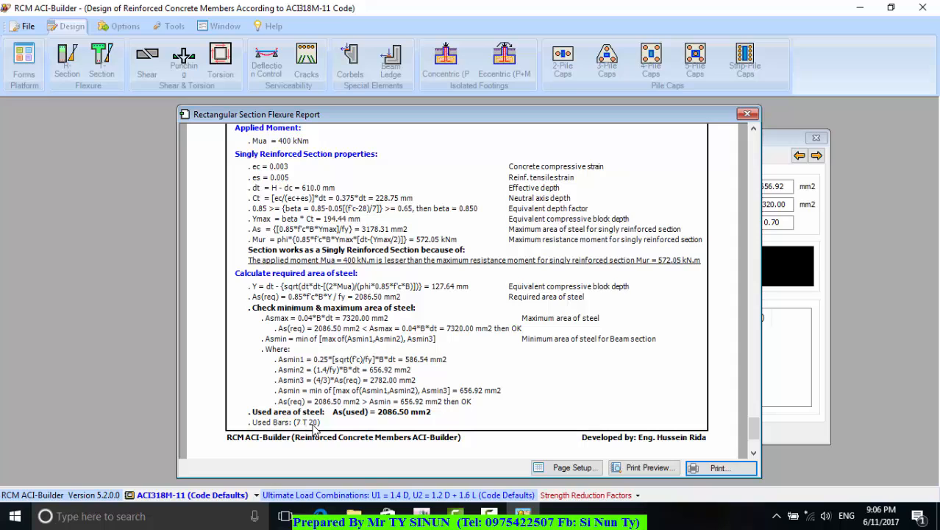
{"action": "left_click", "coordinate": [754, 454]}
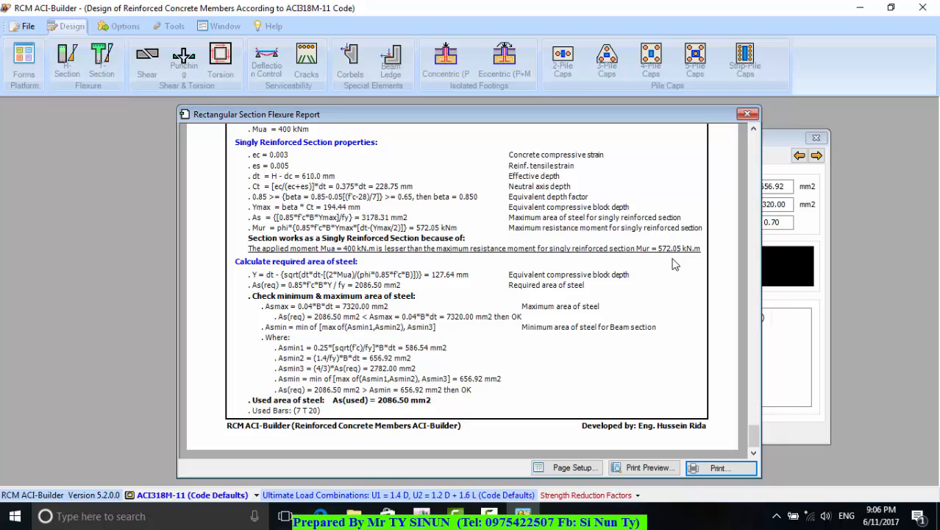
{"action": "left_click", "coordinate": [753, 116]}
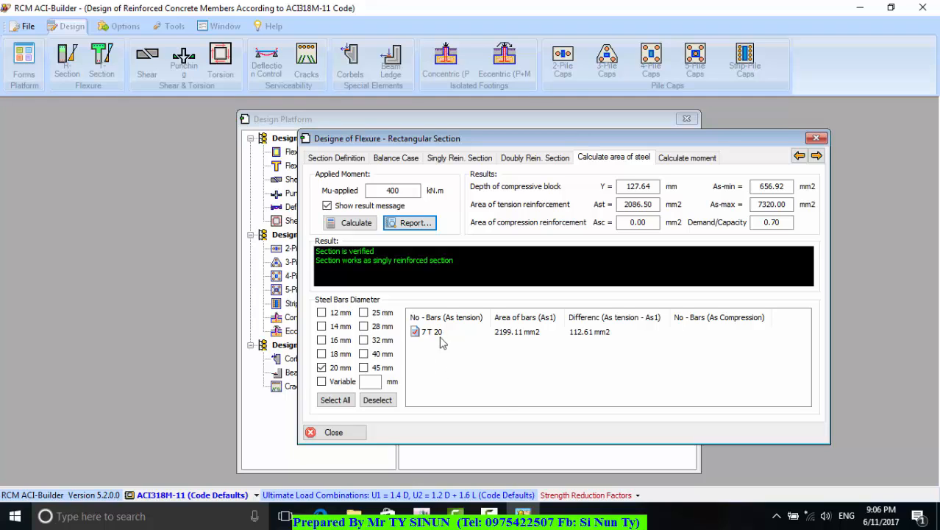
Set the rectangular section's height H to 600 mm in the section definition
{"action": "left_click", "coordinate": [324, 159]}
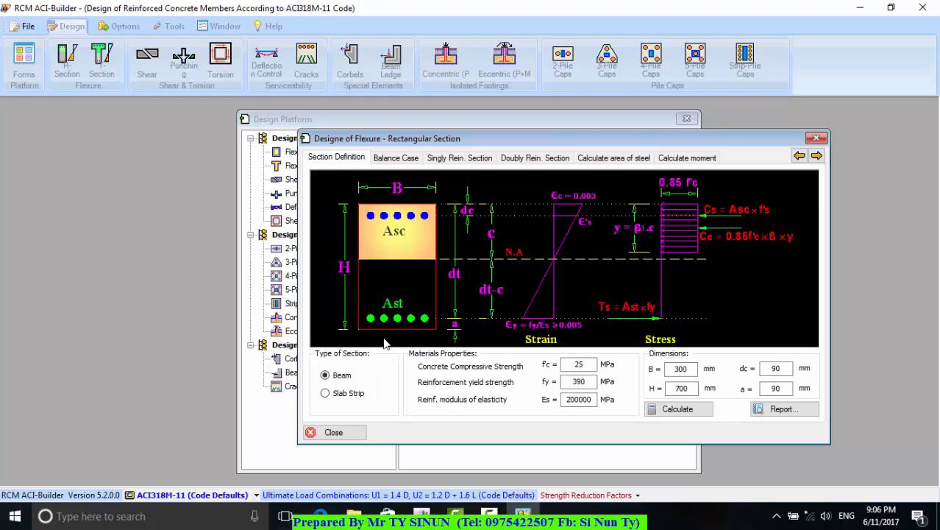
{"action": "double_click", "coordinate": [683, 388]}
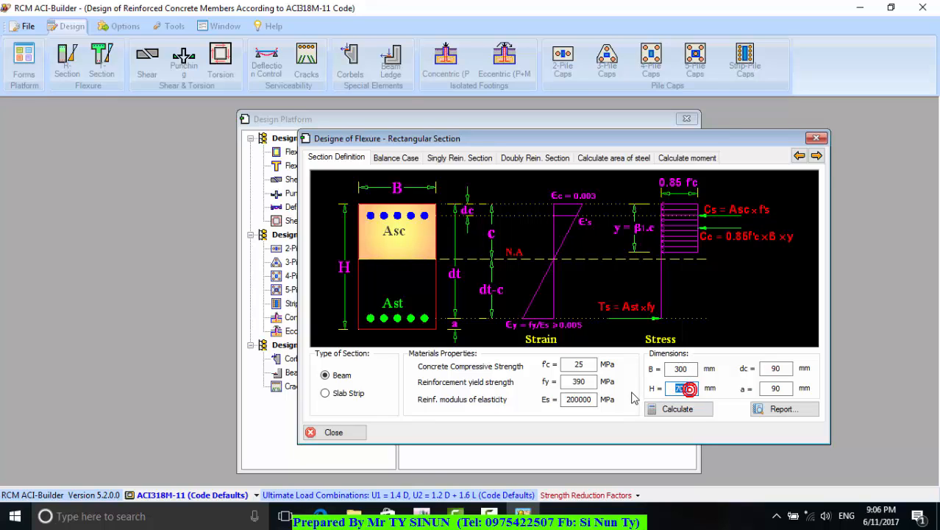
{"action": "type", "text": "600"}
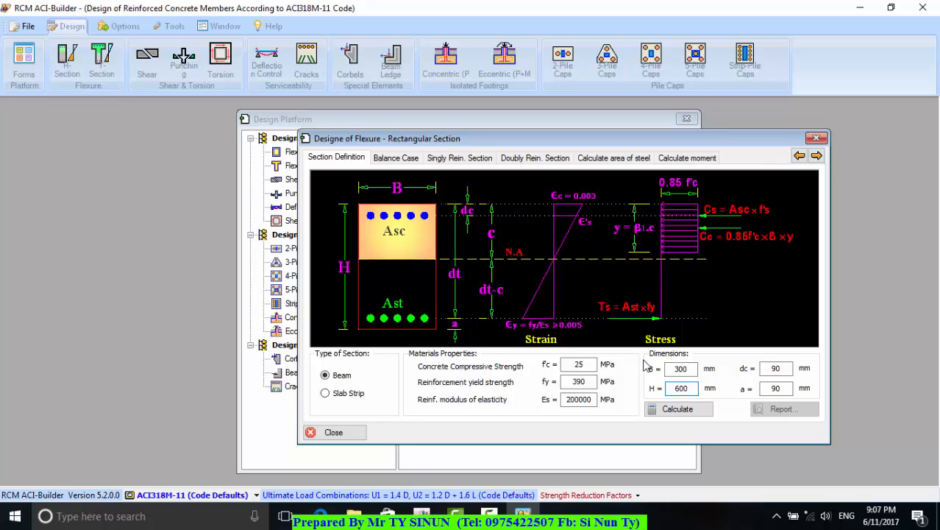
Set the section's rebar covers dc and a to 60 mm each and recalculate the section
{"action": "left_click", "coordinate": [786, 370]}
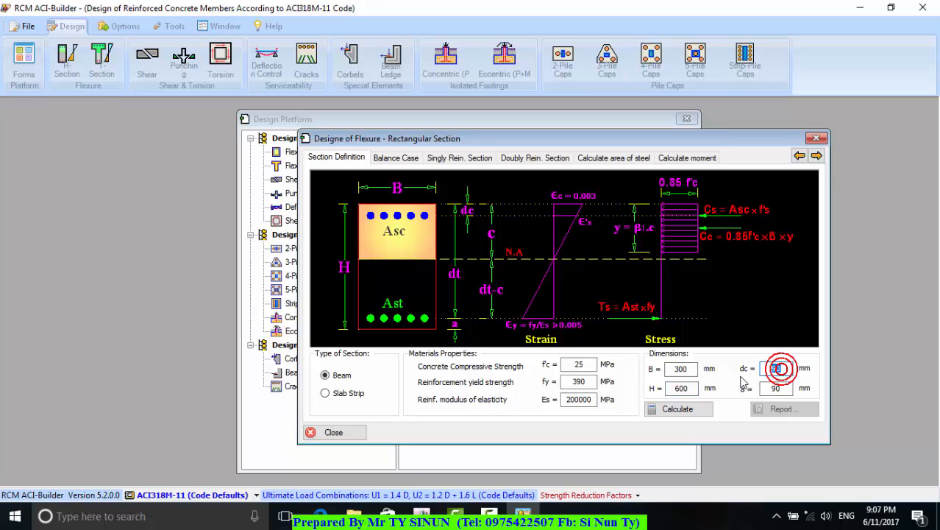
{"action": "key", "text": "BackSpace"}
{"action": "key", "text": "BackSpace"}
{"action": "type", "text": "60"}
{"action": "left_click_drag", "start_coordinate": [780, 390], "coordinate": [751, 396]}
{"action": "type", "text": "60"}
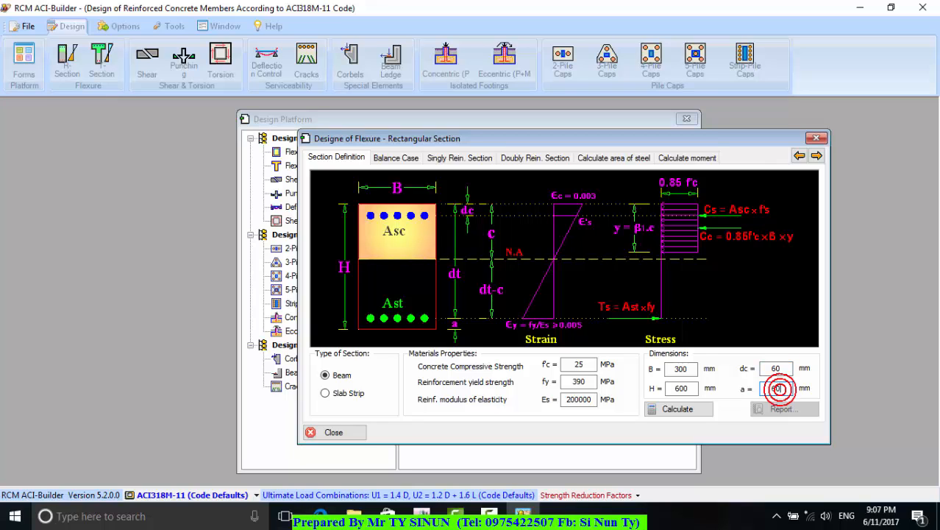
{"action": "left_click", "coordinate": [683, 411]}
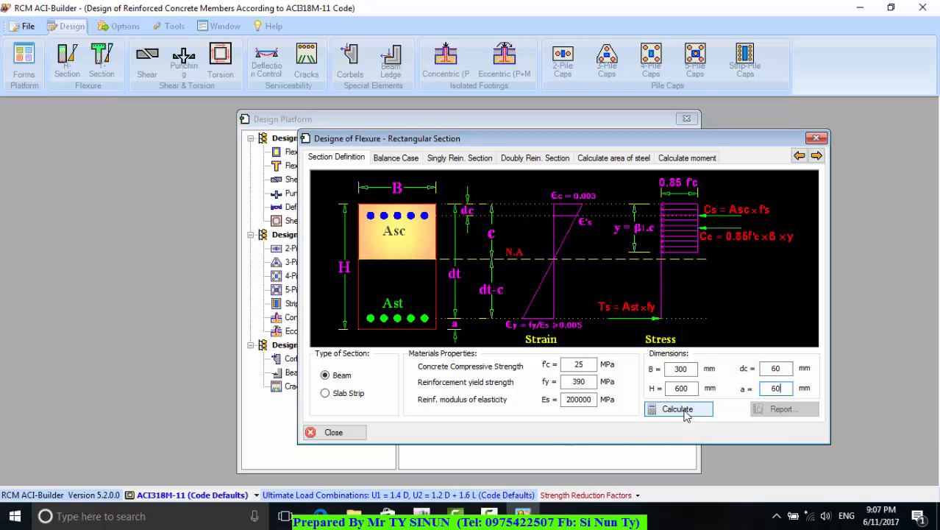
Select only 18 mm bars for the 400 kN.m moment, view the steel area report titled "B1(30X70)" and close it
{"action": "left_click", "coordinate": [613, 160]}
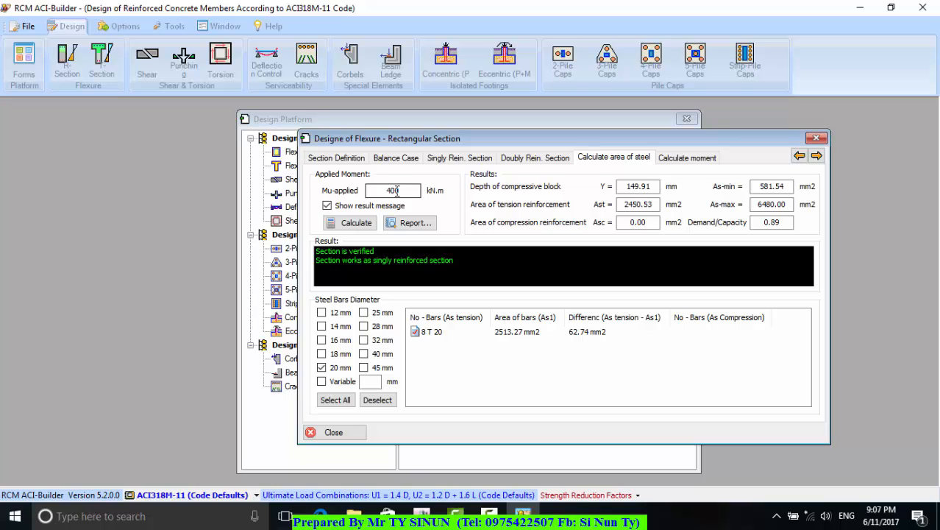
{"action": "left_click", "coordinate": [396, 190]}
{"action": "left_click", "coordinate": [322, 354]}
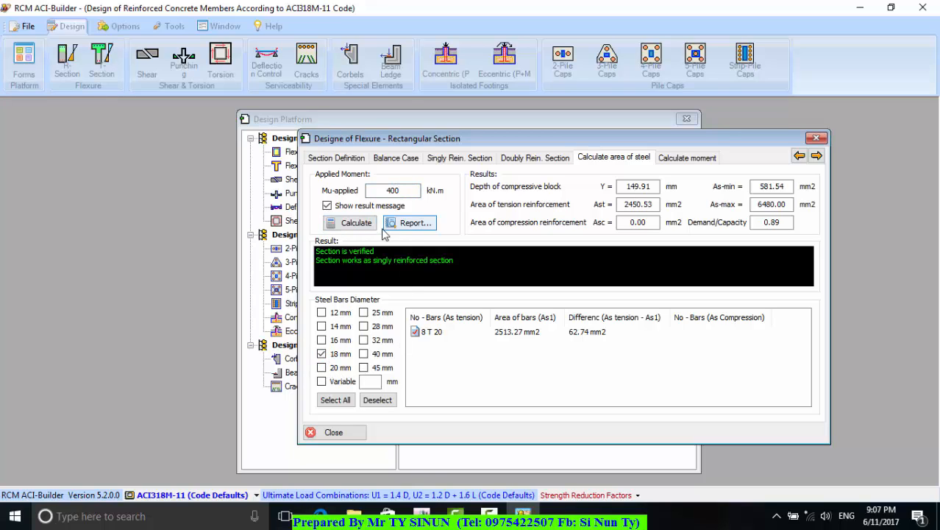
{"action": "left_click", "coordinate": [411, 229]}
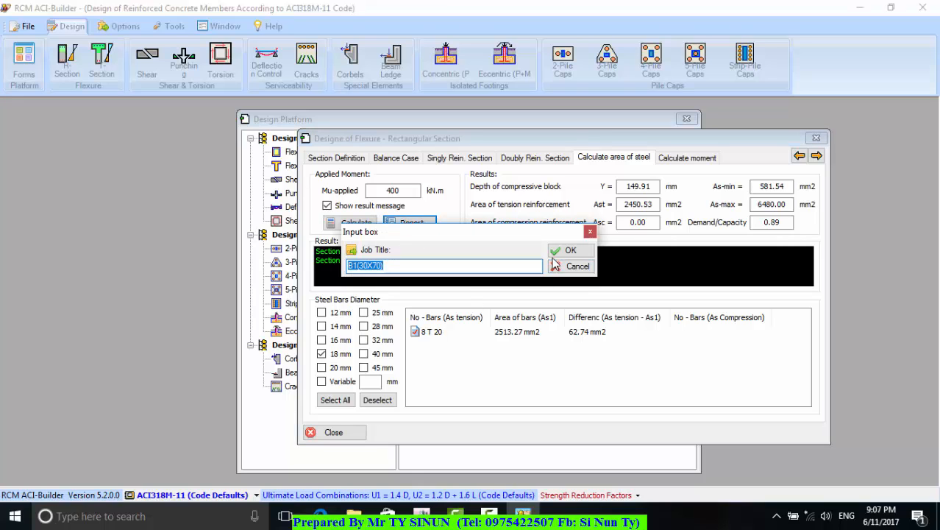
{"action": "left_click", "coordinate": [569, 250]}
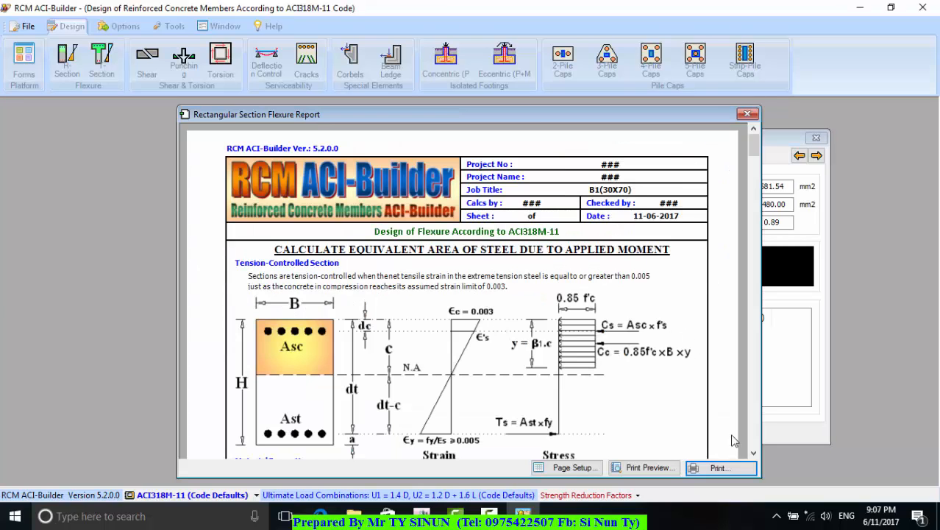
{"action": "mouse_move", "coordinate": [754, 147]}
{"action": "left_mouse_down"}
{"action": "mouse_move", "coordinate": [757, 268]}
{"action": "mouse_move", "coordinate": [754, 140]}
{"action": "left_mouse_up"}
{"action": "left_click", "coordinate": [748, 114]}
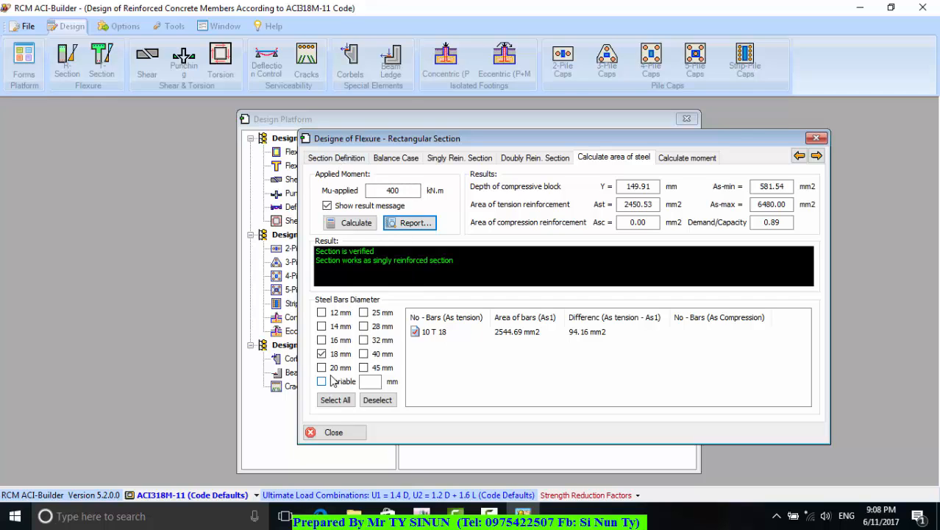
Replace the 18 mm bar diameter with 20 mm and calculate the required steel area
{"action": "left_click", "coordinate": [321, 354]}
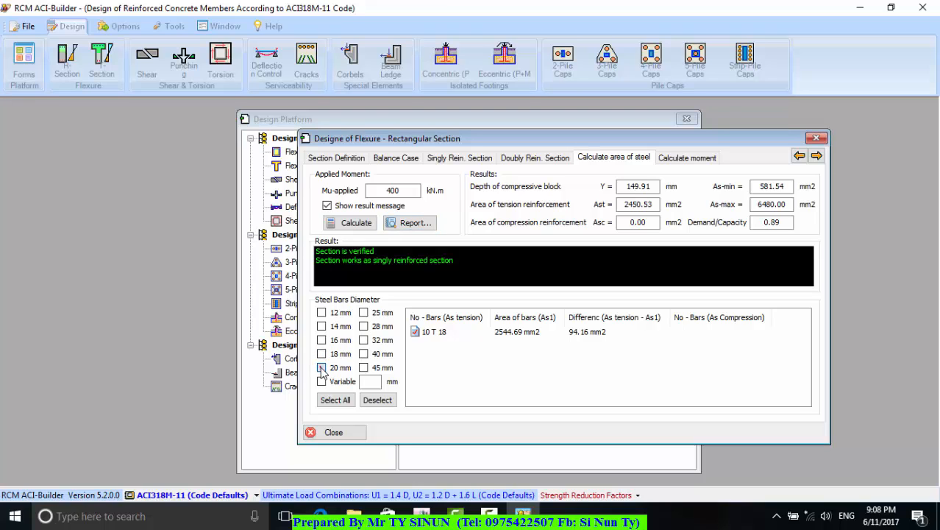
{"action": "left_click", "coordinate": [321, 368]}
{"action": "left_click", "coordinate": [356, 223]}
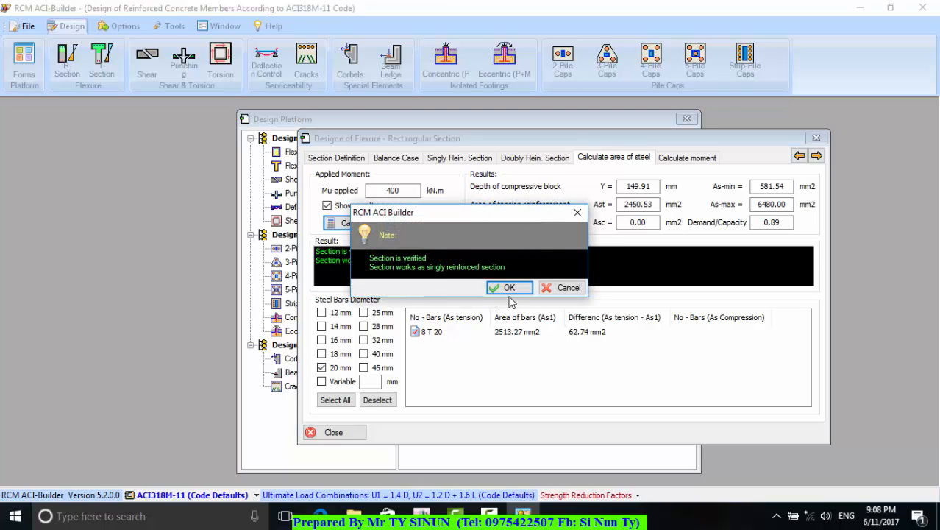
{"action": "left_click", "coordinate": [508, 287]}
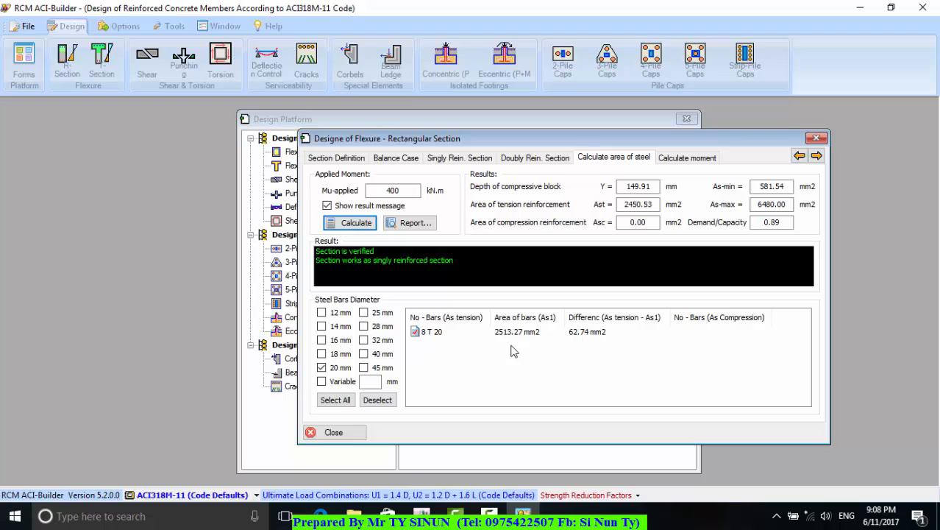
Set the section's rebar covers dc and a to 90 mm each and recalculate the section
{"action": "left_click", "coordinate": [346, 157]}
{"action": "double_click", "coordinate": [774, 368]}
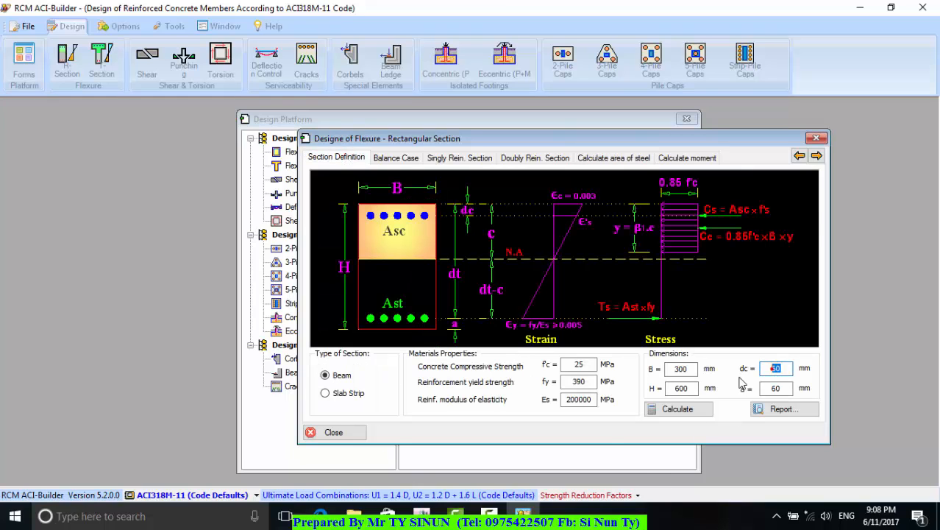
{"action": "type", "text": "90"}
{"action": "key", "text": "Tab"}
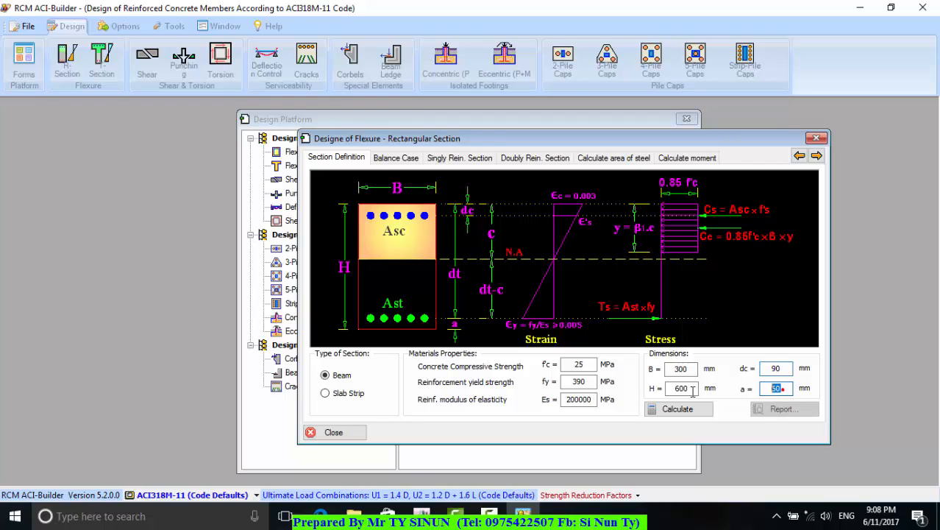
{"action": "type", "text": "90"}
{"action": "left_click", "coordinate": [666, 409]}
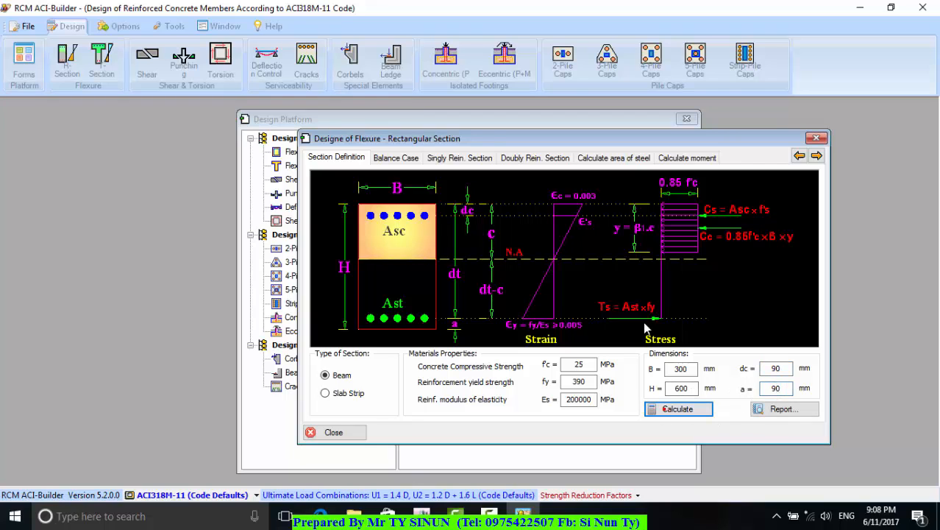
Calculate the steel area for the updated section using 20 mm bars and the 400 kN.m applied moment
{"action": "left_click", "coordinate": [614, 158]}
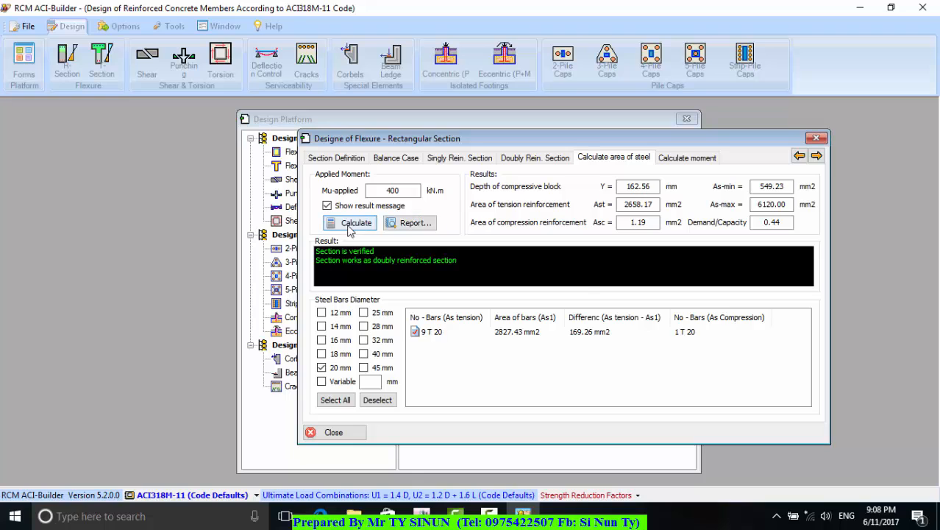
{"action": "left_click", "coordinate": [347, 223]}
{"action": "left_click", "coordinate": [507, 287]}
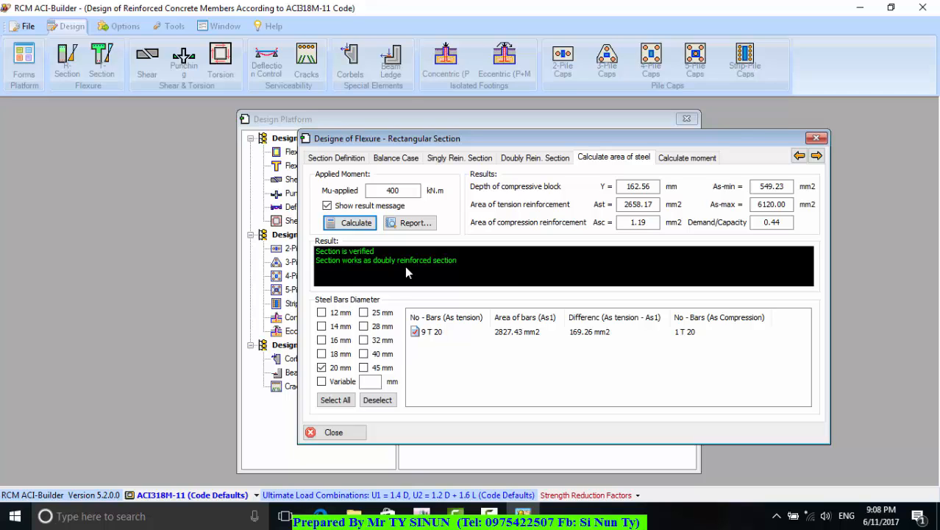
{"action": "left_click", "coordinate": [409, 191]}
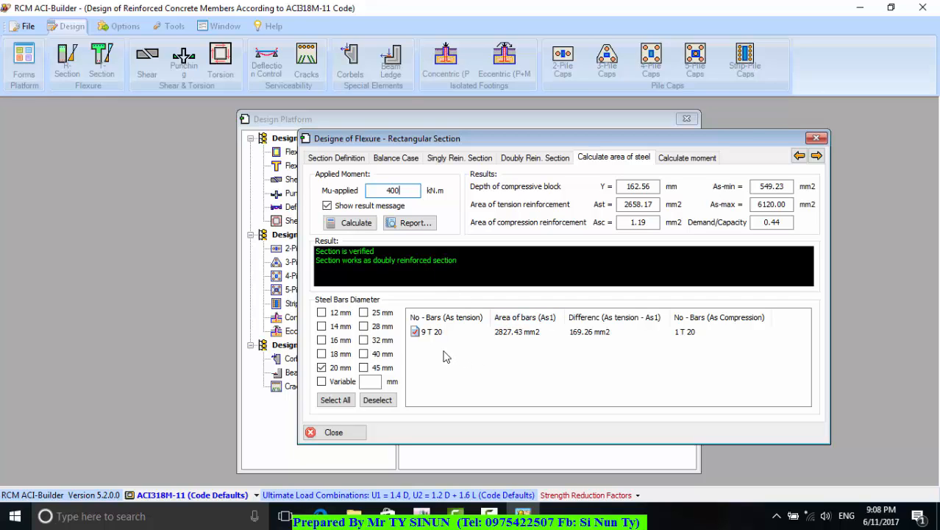
Try to generate the steel area report with the job title "B1(30X60)" and close the report
{"action": "left_click", "coordinate": [411, 223]}
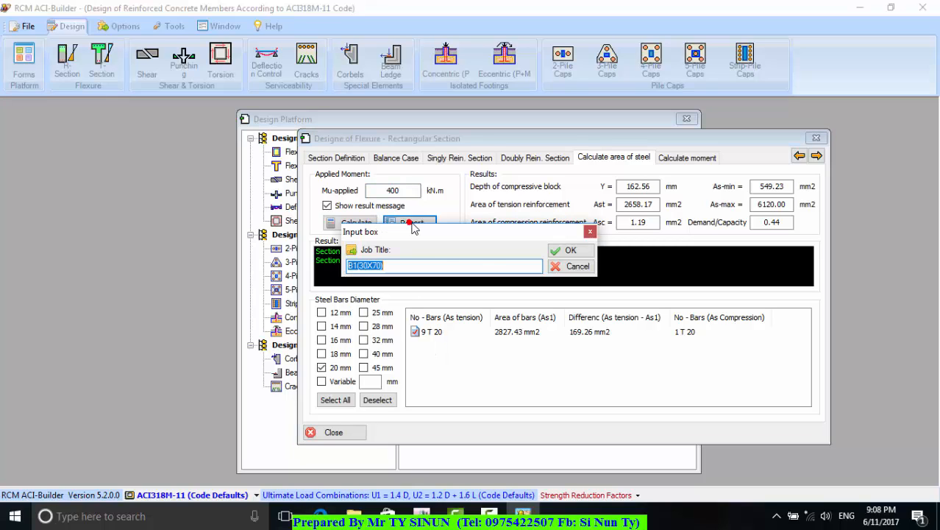
{"action": "left_click", "coordinate": [374, 266]}
{"action": "type", "text": "6"}
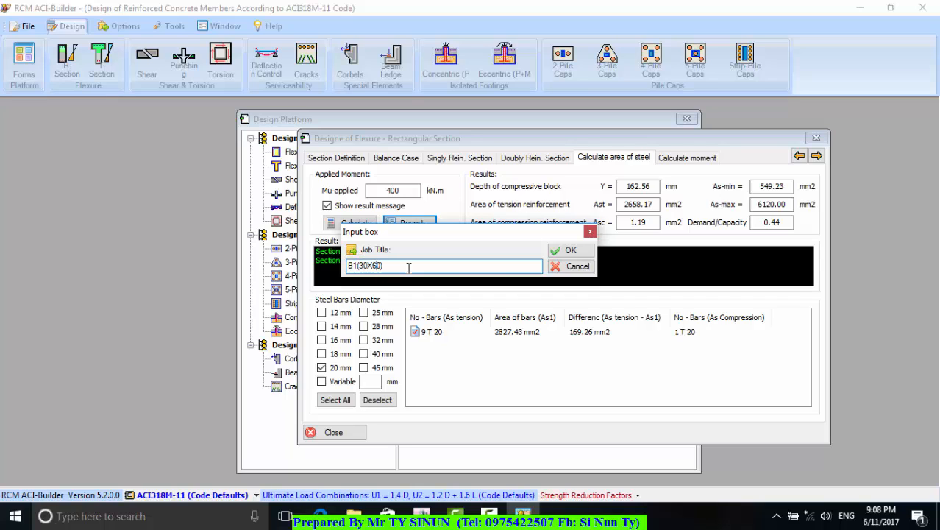
{"action": "left_click", "coordinate": [413, 266]}
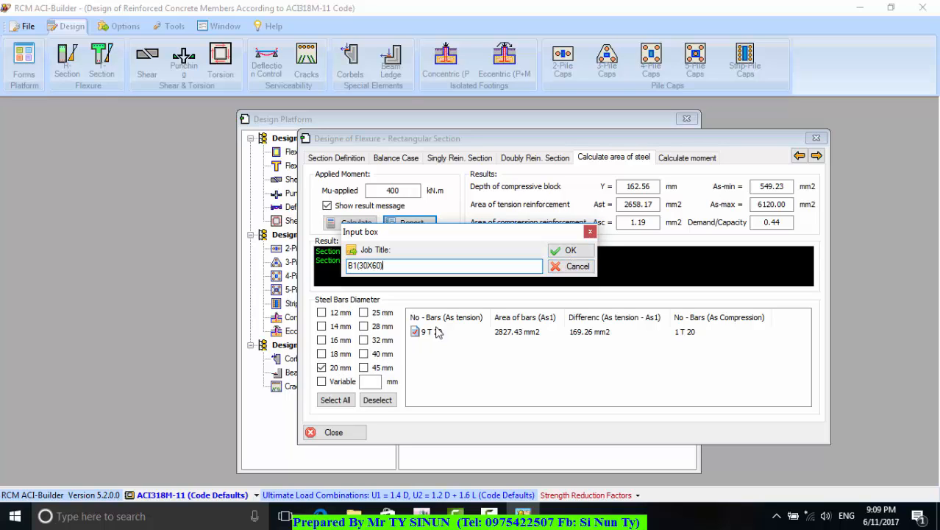
{"action": "left_click", "coordinate": [571, 252]}
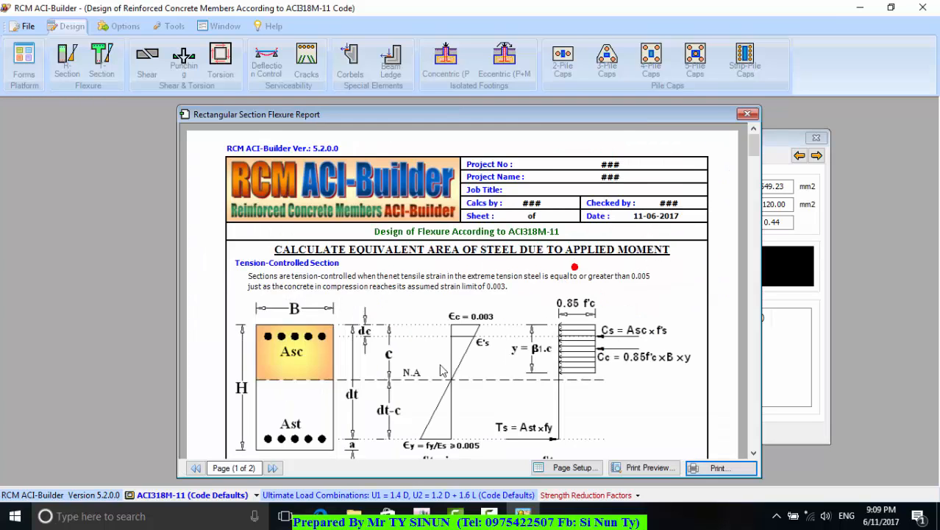
{"action": "left_click", "coordinate": [748, 115]}
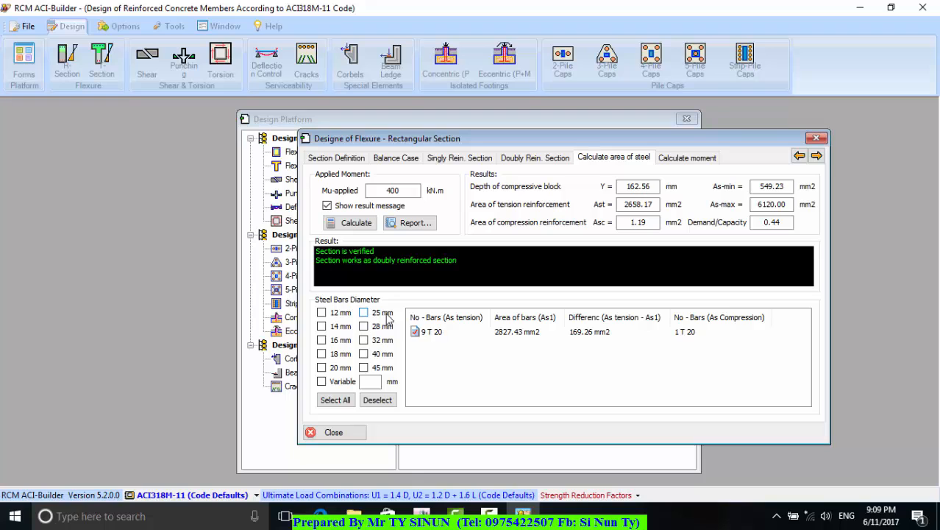
Use only the 25 mm bar diameter and calculate the required steel area
{"action": "left_click", "coordinate": [364, 313]}
{"action": "left_click", "coordinate": [350, 223]}
{"action": "left_click", "coordinate": [506, 287]}
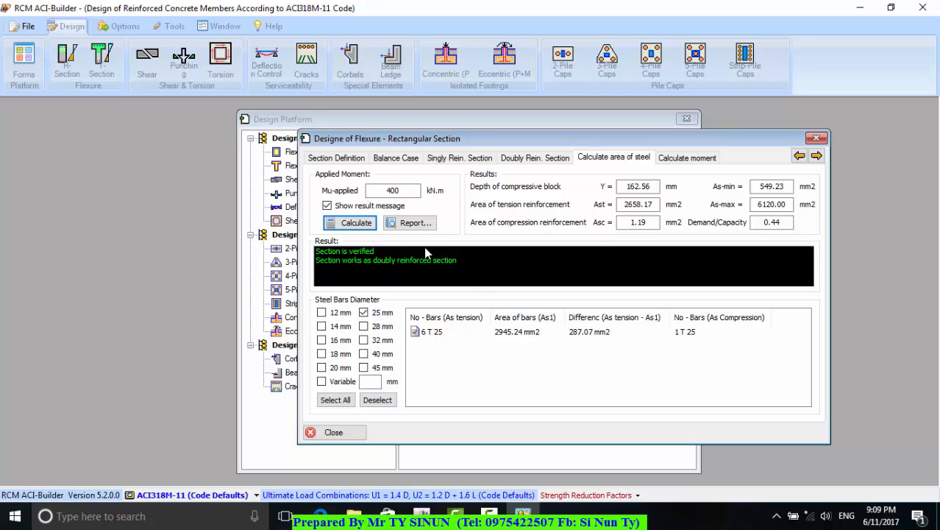
Generate the steel area report for the 25 mm bar design with the job title "B1(30X60)"
{"action": "left_click", "coordinate": [416, 222]}
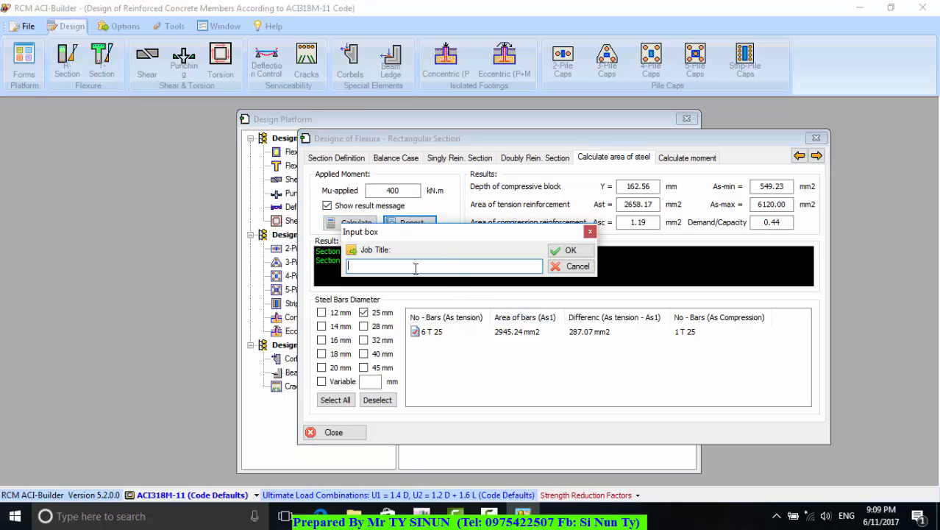
{"action": "type", "text": "B1(30X60"}
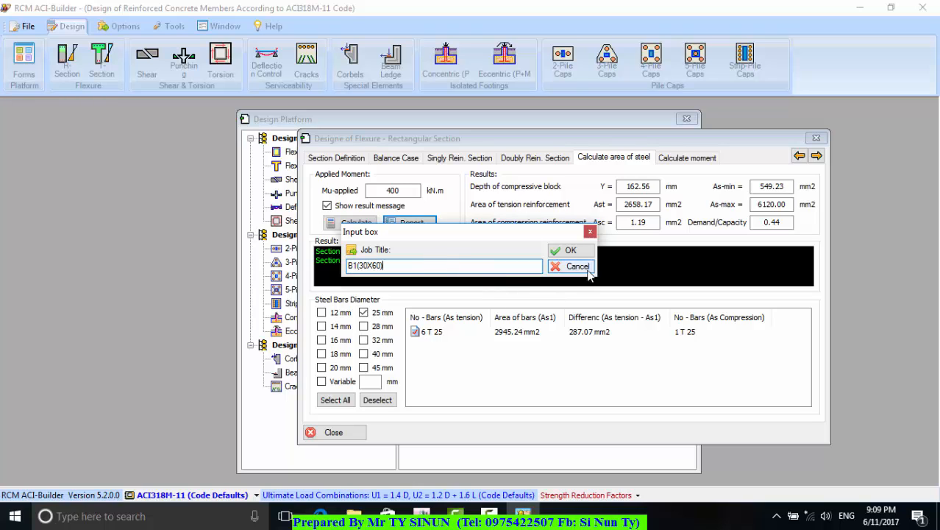
{"action": "left_click", "coordinate": [571, 250]}
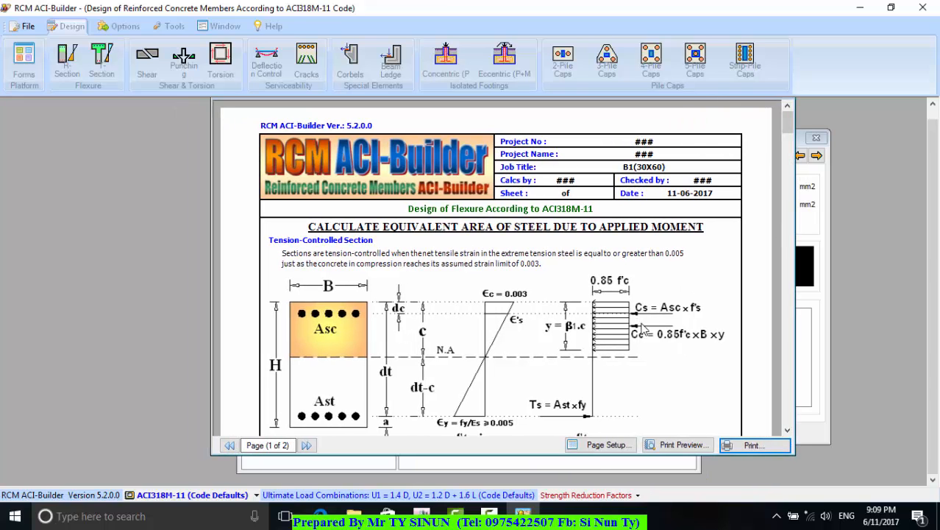
Read the "B1(30X60)" flexure report's section diagram, material properties, section properties and applied moment
{"action": "left_click", "coordinate": [788, 431]}
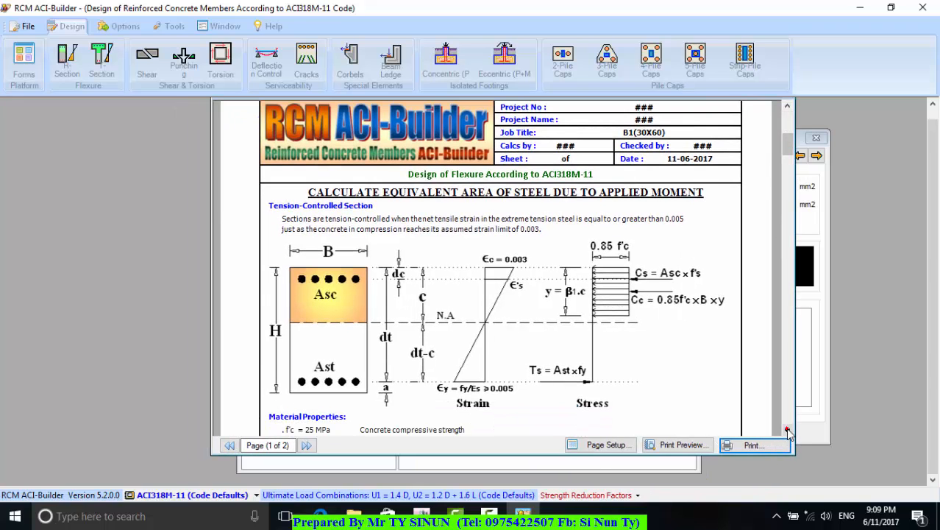
{"action": "left_click", "coordinate": [788, 431]}
{"action": "left_click", "coordinate": [787, 431]}
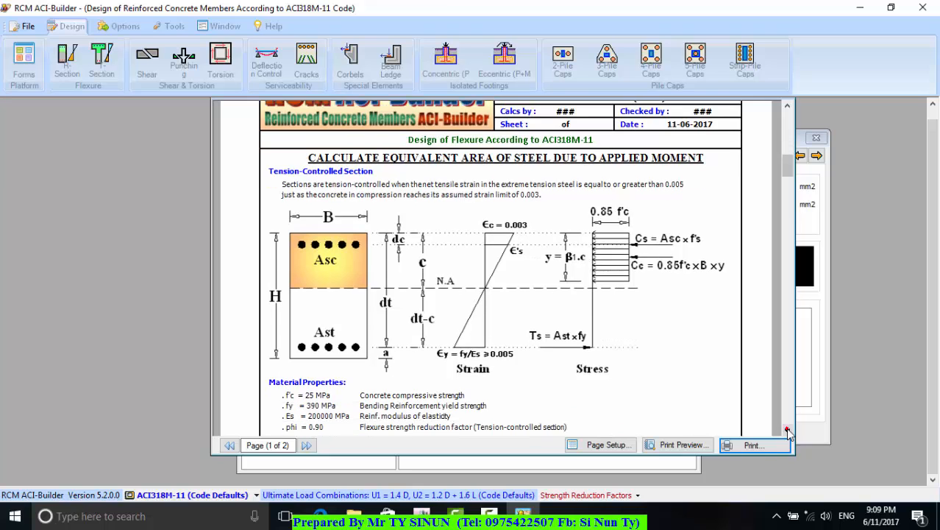
{"action": "left_click", "coordinate": [787, 430]}
{"action": "left_click", "coordinate": [788, 430]}
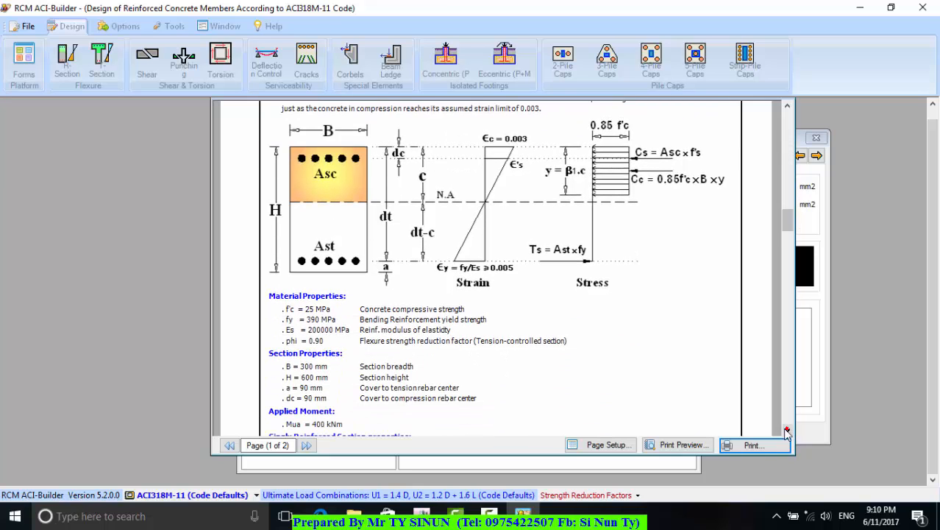
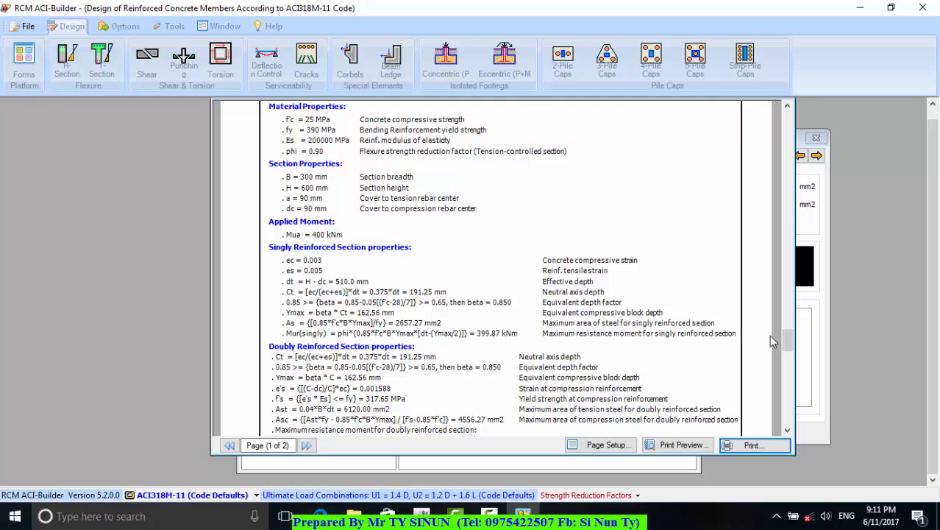
Read the "B1(30X60)" report's singly and doubly reinforced section properties and the section check, and close the report
{"action": "scroll", "coordinate": [789, 431], "scroll_direction": "down", "scroll_amount": 3}
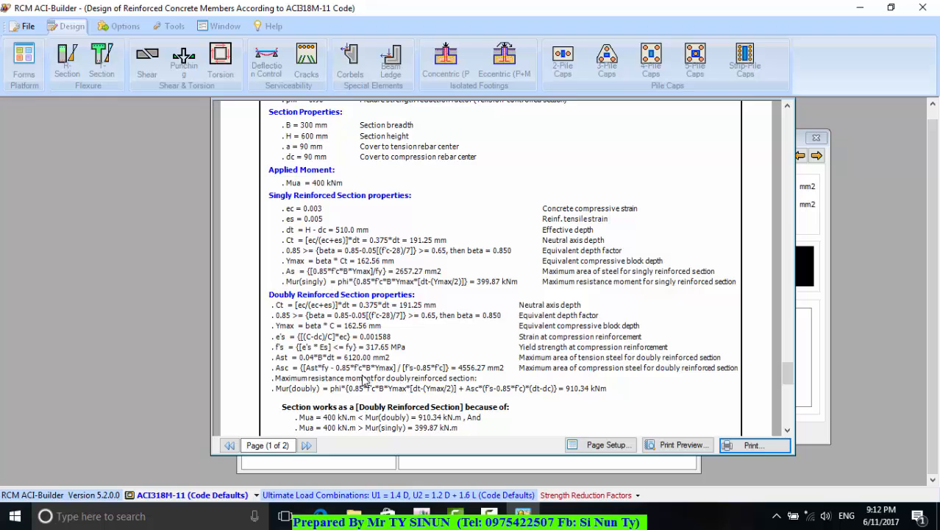
{"action": "left_click", "coordinate": [786, 431]}
{"action": "left_click", "coordinate": [786, 433]}
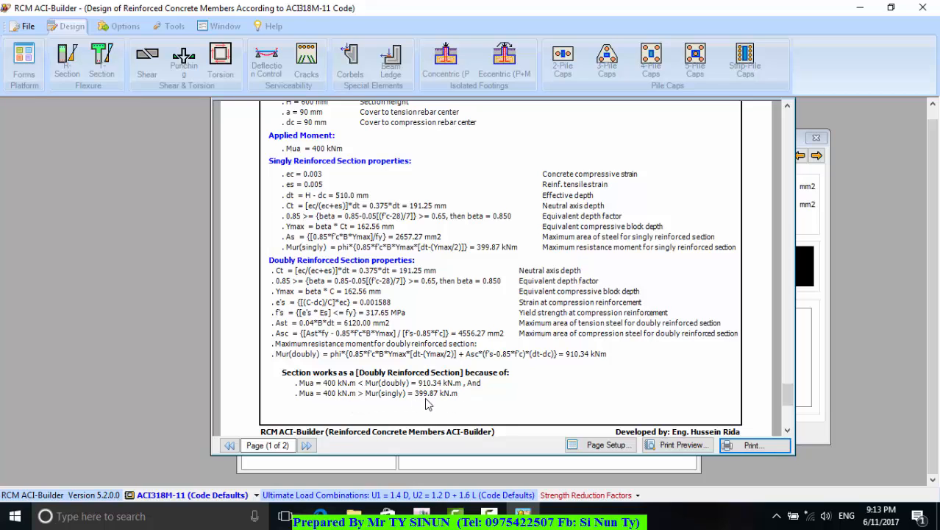
{"action": "left_click", "coordinate": [788, 430]}
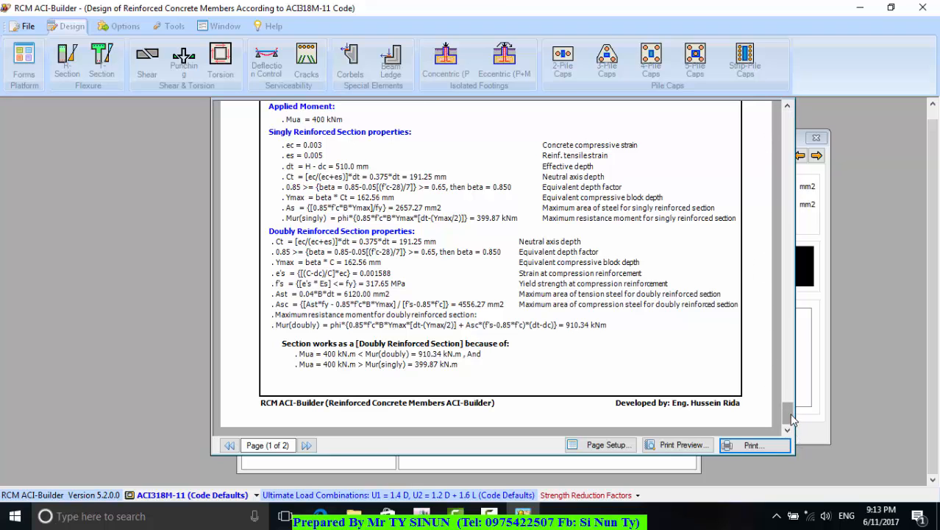
{"action": "left_click_drag", "start_coordinate": [787, 414], "coordinate": [787, 123]}
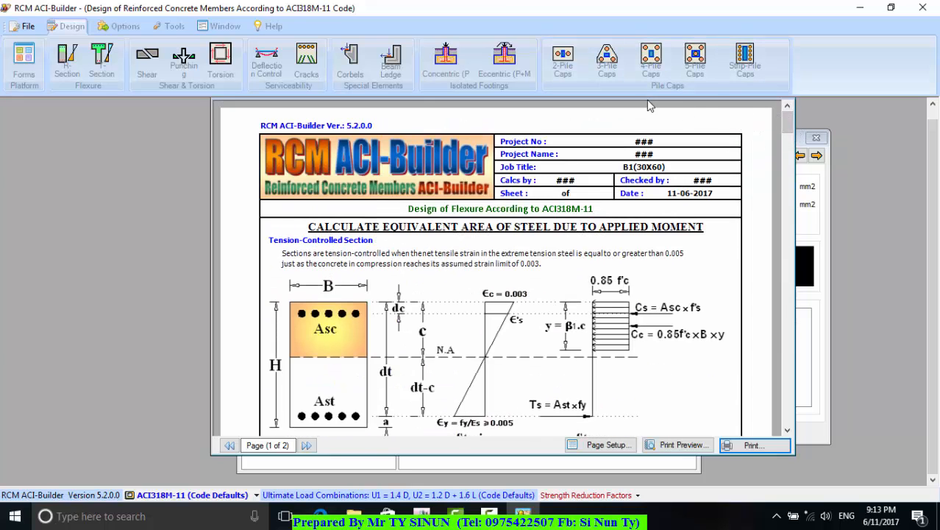
{"action": "left_click_drag", "start_coordinate": [648, 99], "coordinate": [502, 146]}
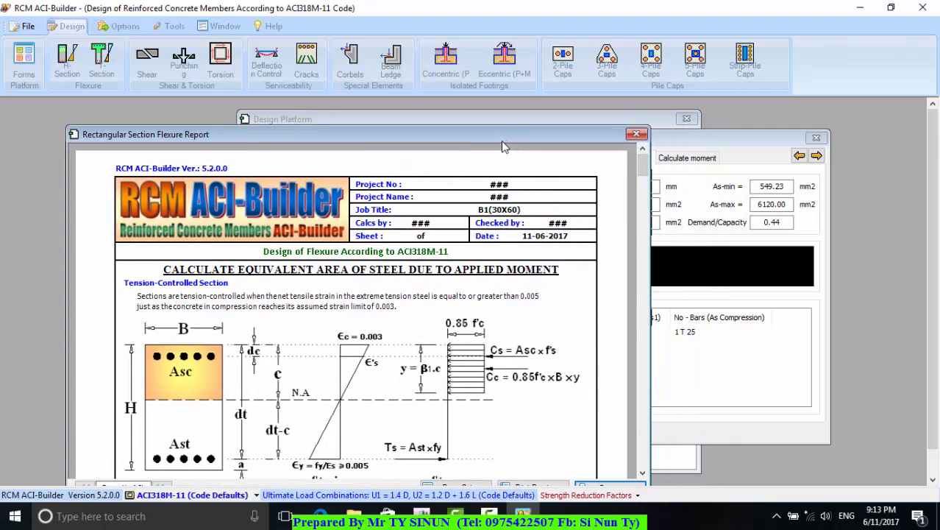
{"action": "left_click", "coordinate": [637, 135]}
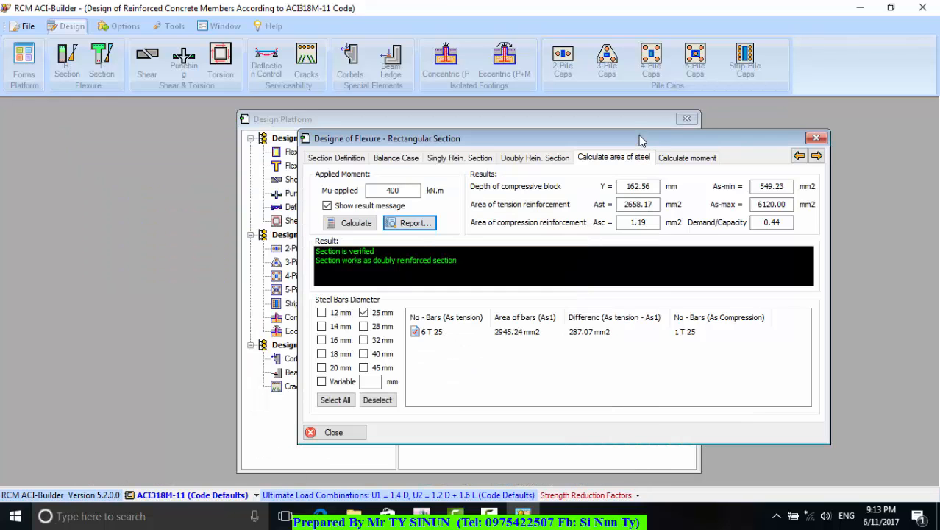
Set the beam section to B = 250 mm and H = 500 mm and calculate the section
{"action": "left_click", "coordinate": [320, 159]}
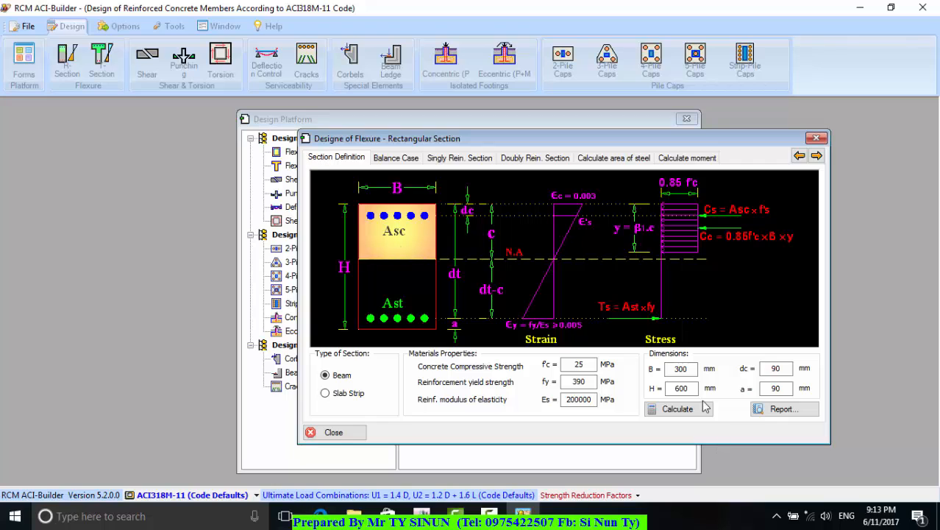
{"action": "left_click_drag", "start_coordinate": [689, 389], "coordinate": [628, 395]}
{"action": "type", "text": "5"}
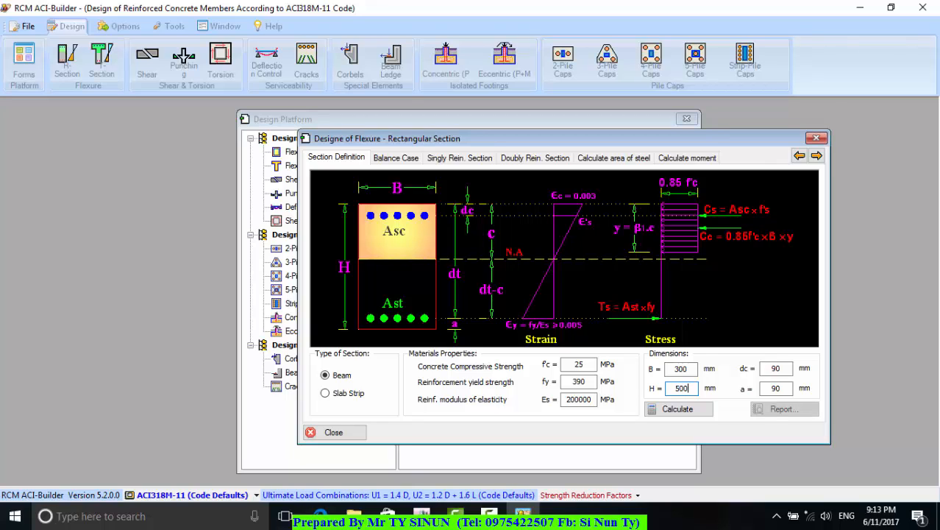
{"action": "left_click", "coordinate": [690, 370]}
{"action": "double_click", "coordinate": [691, 369]}
{"action": "type", "text": "250"}
{"action": "left_click", "coordinate": [678, 412]}
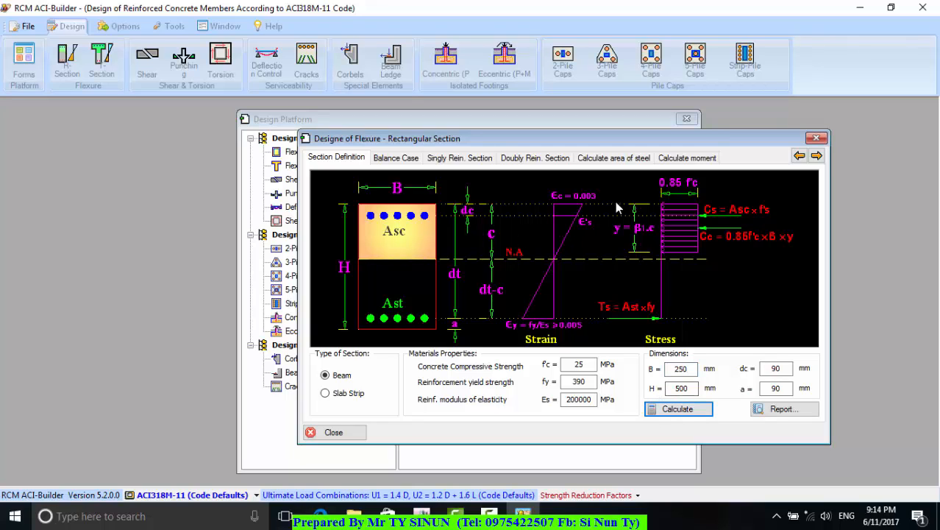
Calculate the required steel area of the 250 x 500 mm section for 400 kN.m using only 25 mm bars
{"action": "left_click", "coordinate": [612, 157]}
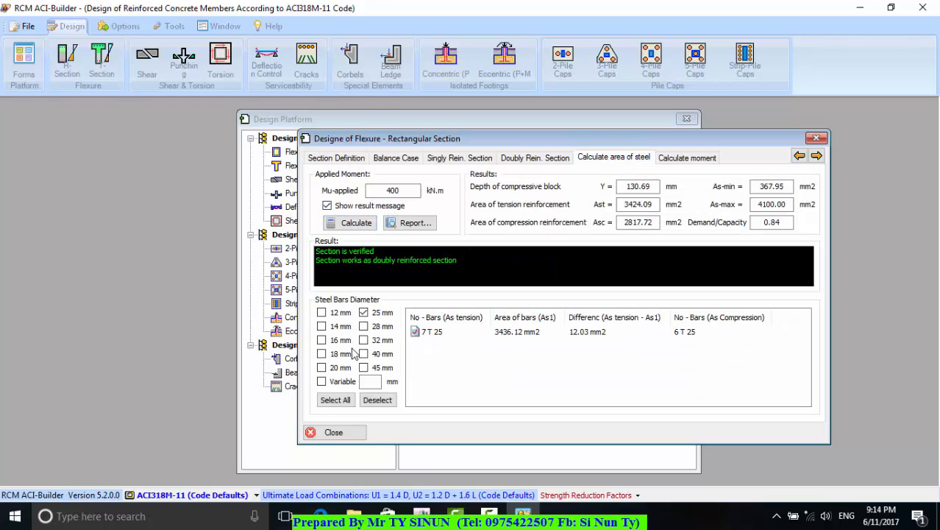
{"action": "left_click", "coordinate": [364, 313]}
{"action": "left_click", "coordinate": [363, 313]}
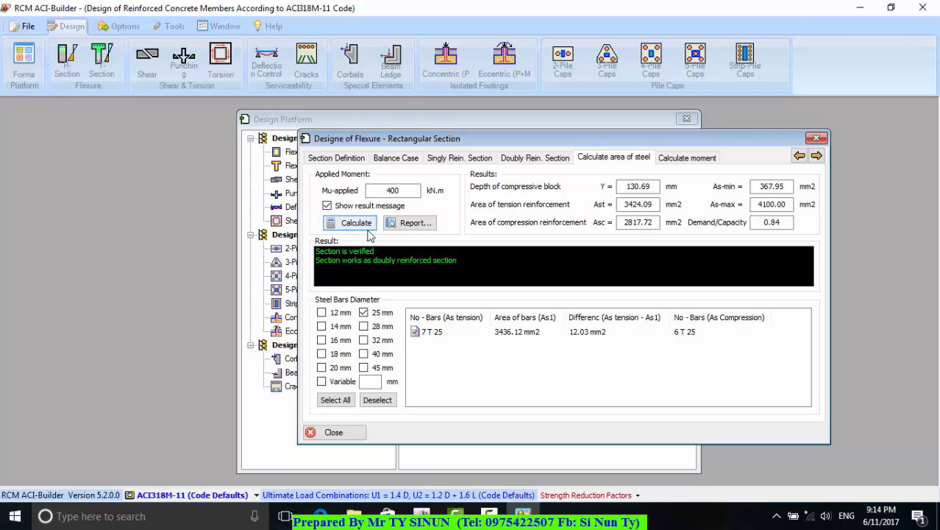
{"action": "left_click", "coordinate": [356, 223]}
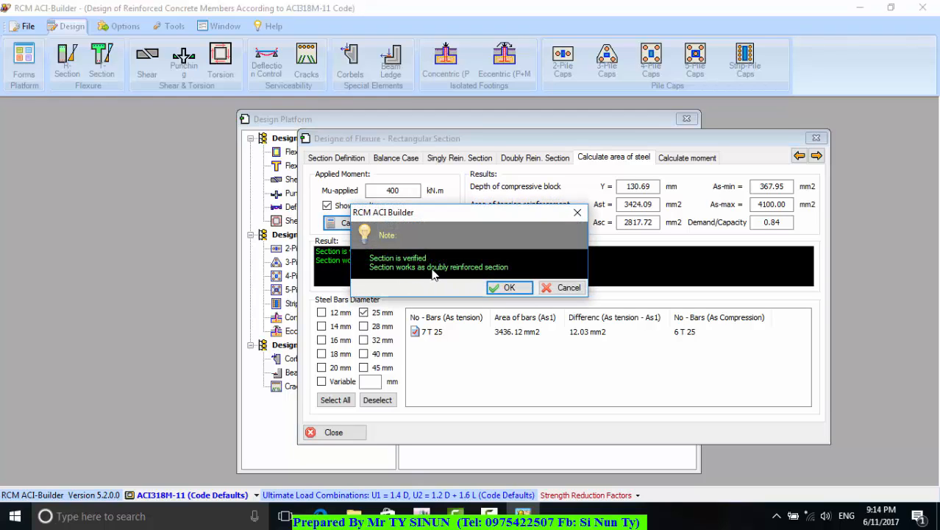
{"action": "left_click", "coordinate": [515, 288]}
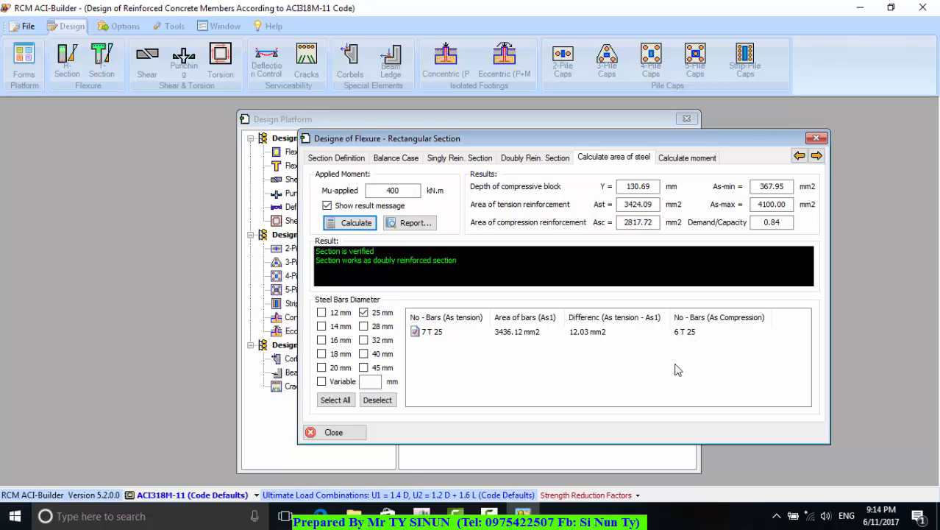
Generate the steel area report for the 25 mm bar design with the job title "B1(25X50)"
{"action": "left_click_drag", "start_coordinate": [658, 145], "coordinate": [598, 136]}
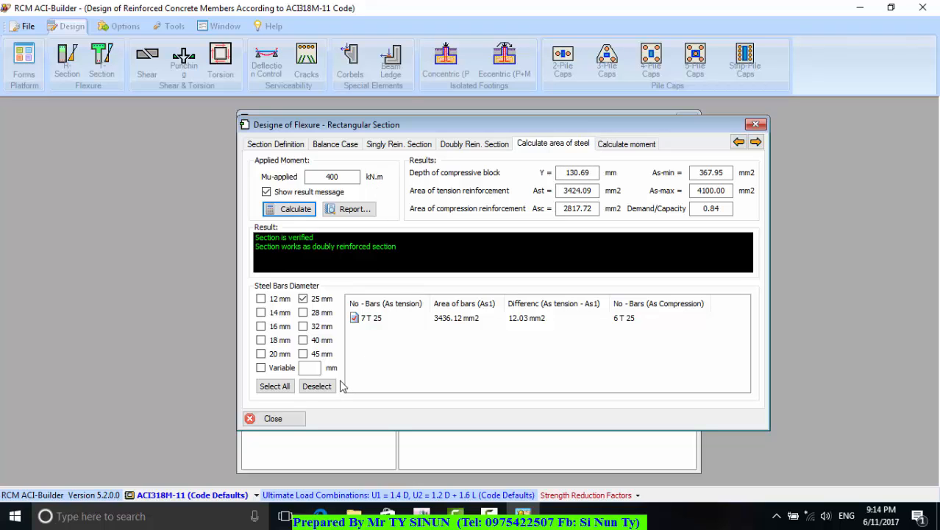
{"action": "left_click", "coordinate": [352, 209]}
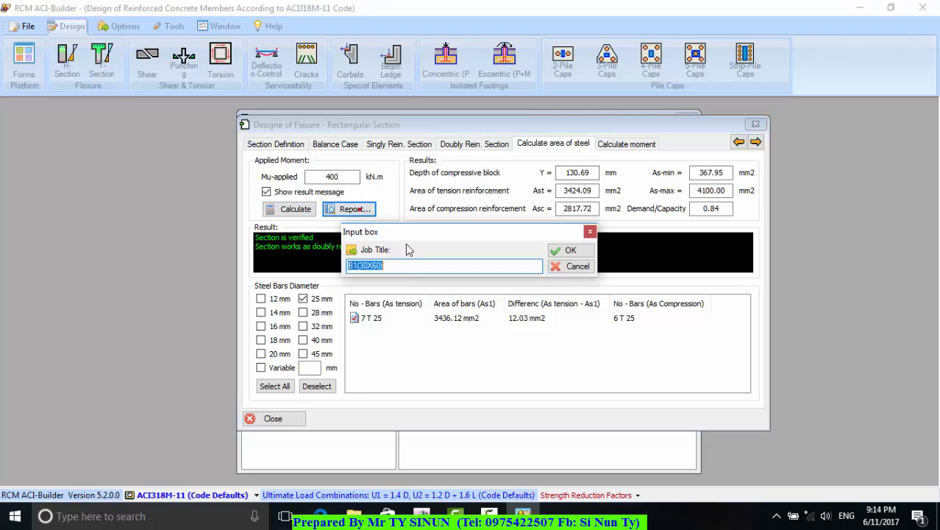
{"action": "left_click", "coordinate": [362, 264]}
{"action": "left_click_drag", "start_coordinate": [360, 265], "coordinate": [360, 271]}
{"action": "type", "text": "25X5"}
{"action": "left_click_drag", "start_coordinate": [376, 266], "coordinate": [373, 266]}
{"action": "type", "text": "50"}
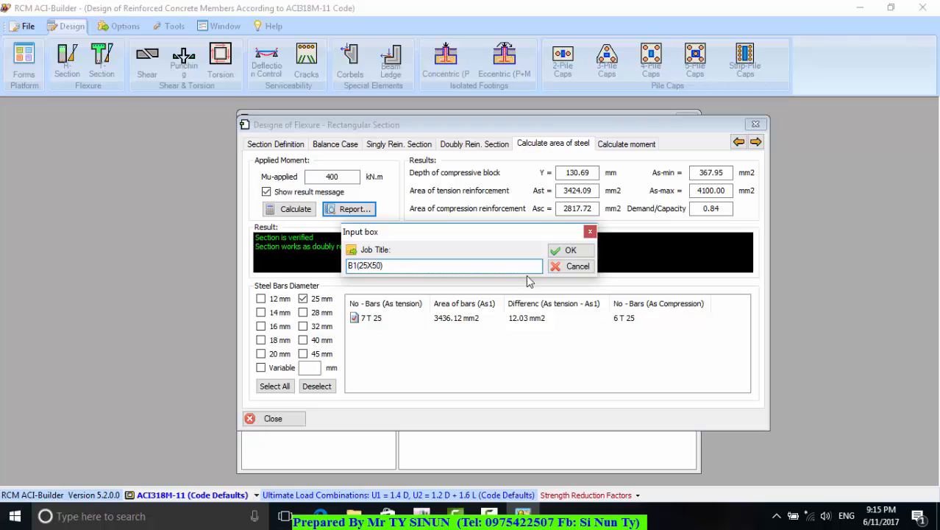
{"action": "left_click", "coordinate": [571, 251]}
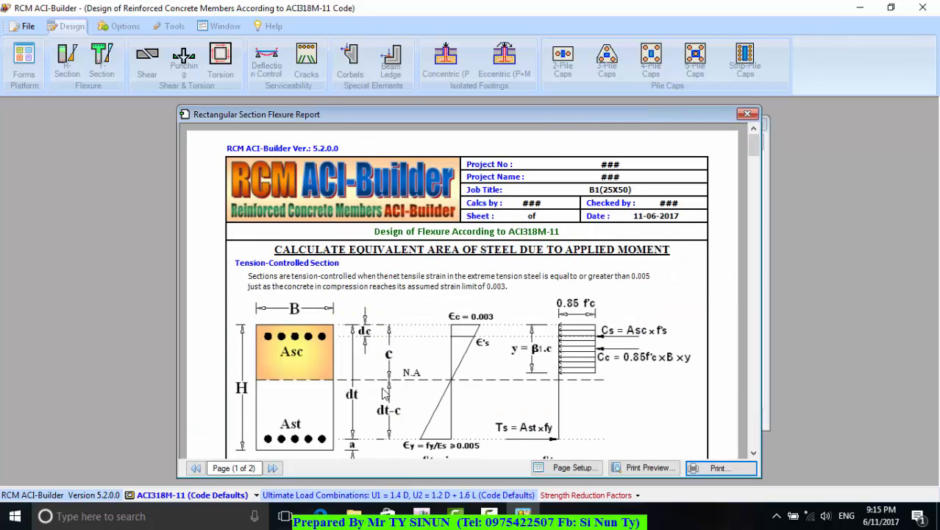
Compare the "B1(25X50)" report's header and section diagram with the steel area results behind the report window
{"action": "left_click_drag", "start_coordinate": [632, 118], "coordinate": [730, 425]}
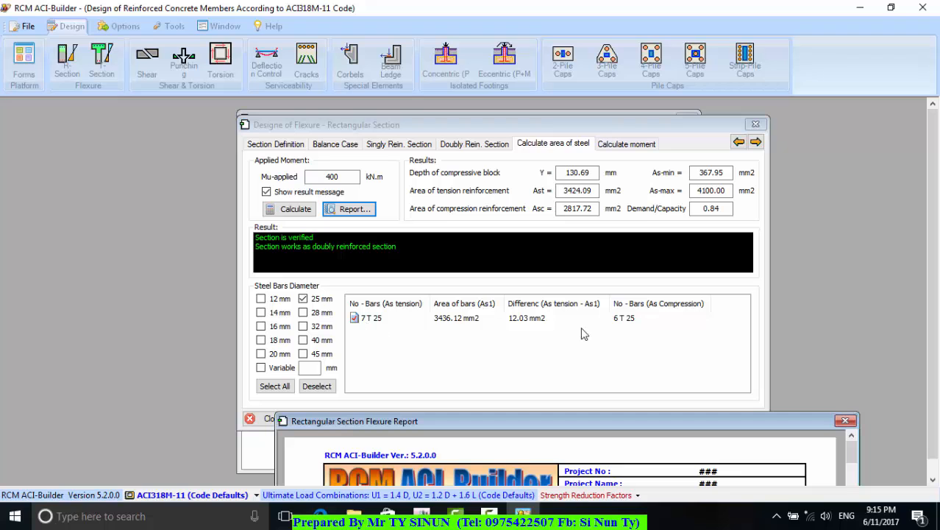
{"action": "left_click_drag", "start_coordinate": [668, 418], "coordinate": [638, 127]}
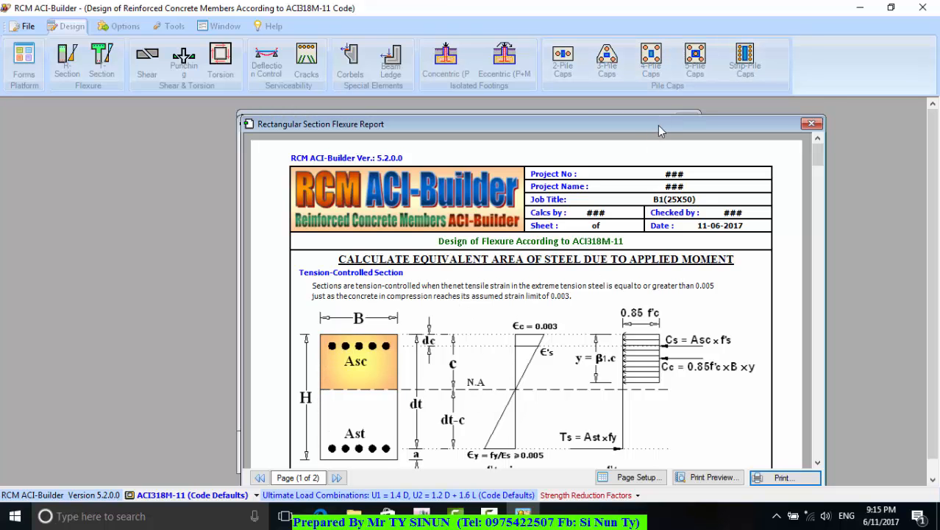
{"action": "left_click_drag", "start_coordinate": [660, 131], "coordinate": [656, 103]}
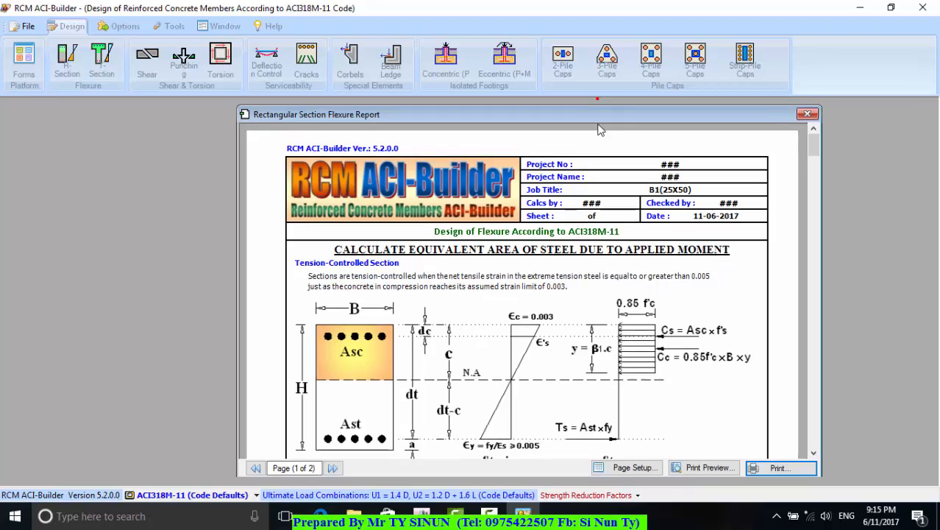
{"action": "left_click_drag", "start_coordinate": [596, 99], "coordinate": [624, 200]}
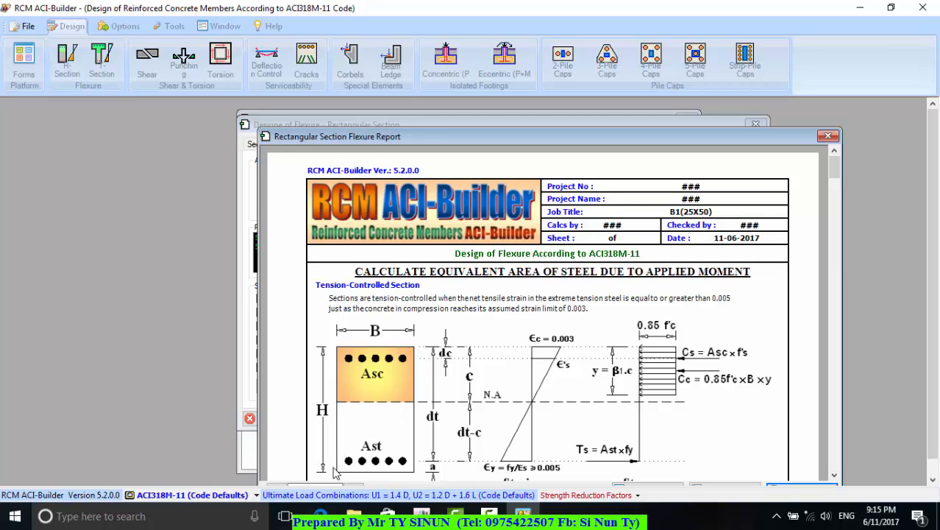
{"action": "left_click_drag", "start_coordinate": [631, 137], "coordinate": [605, 98]}
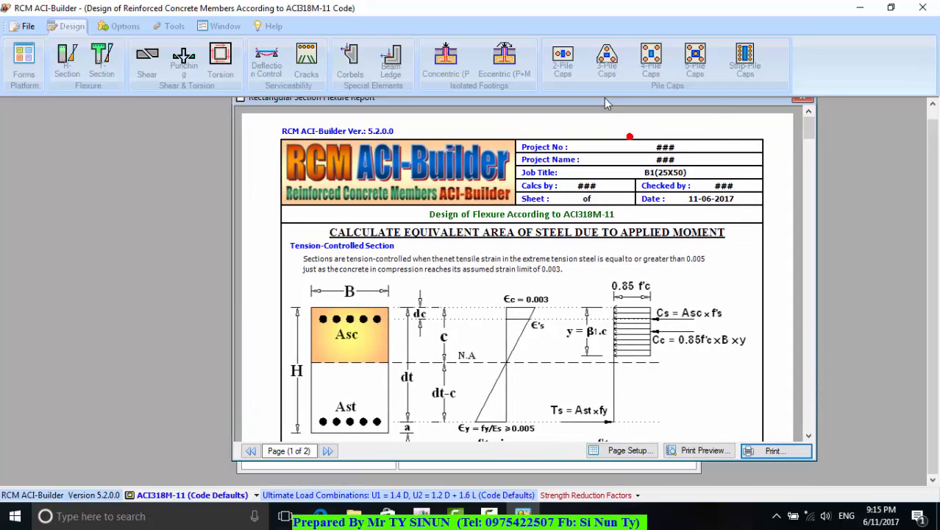
Read the "B1(25X50)" report's applied moment, singly and doubly reinforced section properties and section check, and close the report
{"action": "left_click", "coordinate": [809, 436]}
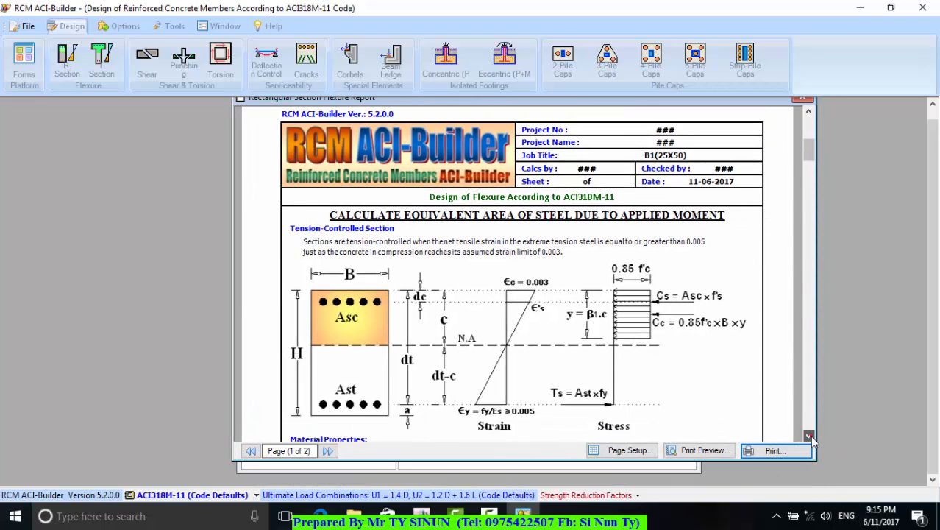
{"action": "left_click_drag", "start_coordinate": [810, 436], "coordinate": [810, 435]}
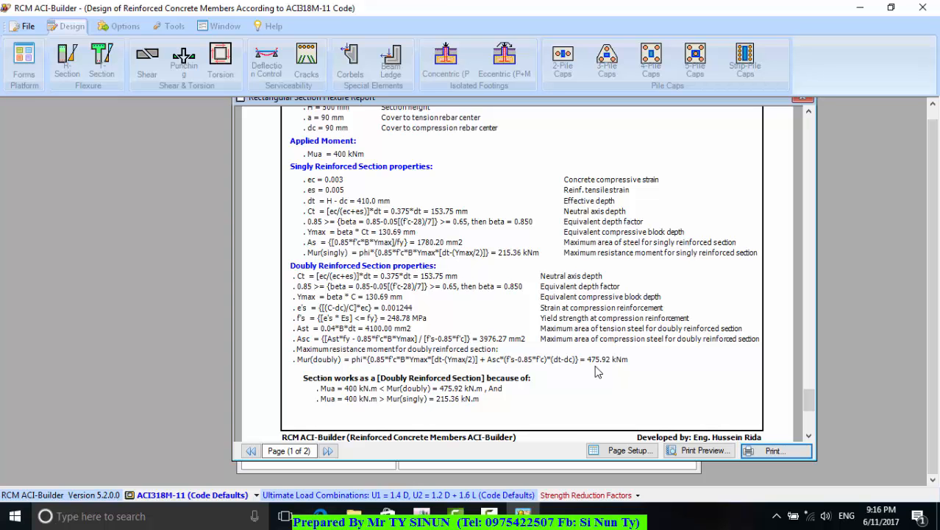
{"action": "left_click_drag", "start_coordinate": [637, 100], "coordinate": [569, 150]}
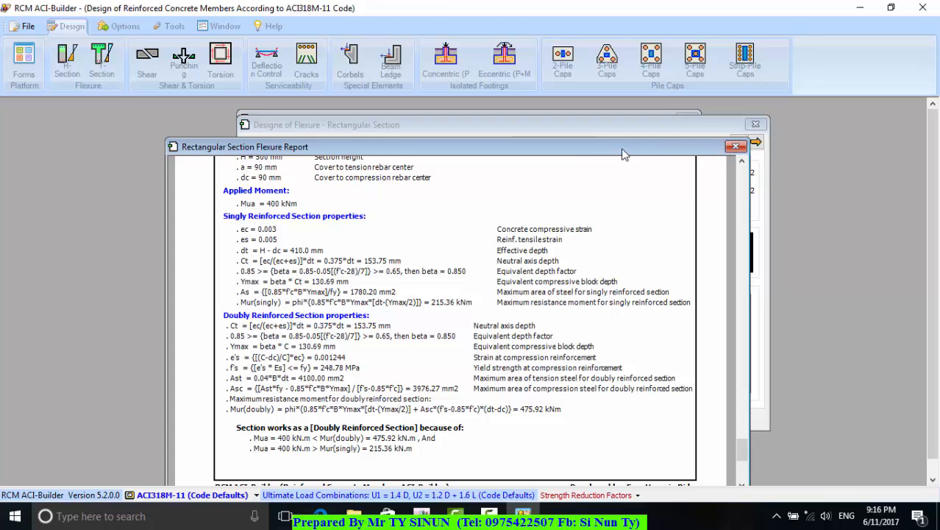
{"action": "left_click_drag", "start_coordinate": [618, 150], "coordinate": [597, 127]}
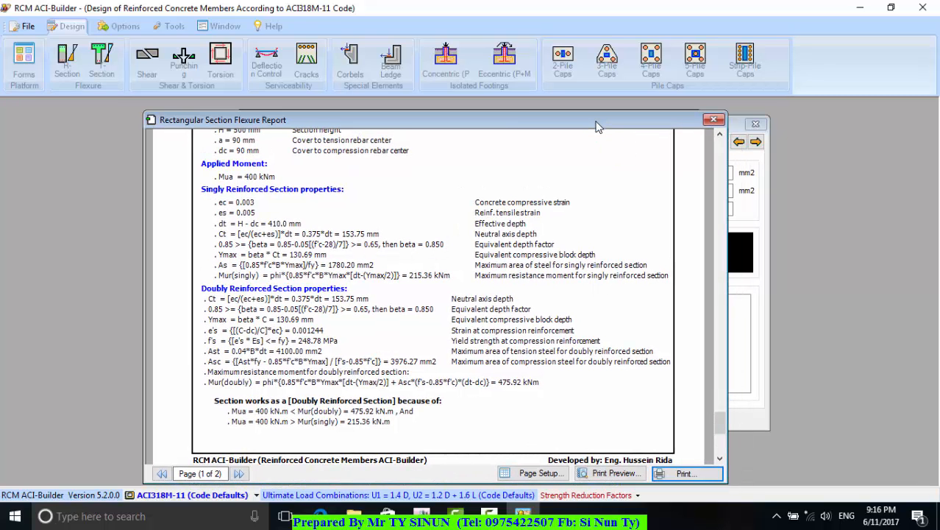
{"action": "left_click_drag", "start_coordinate": [598, 127], "coordinate": [622, 107]}
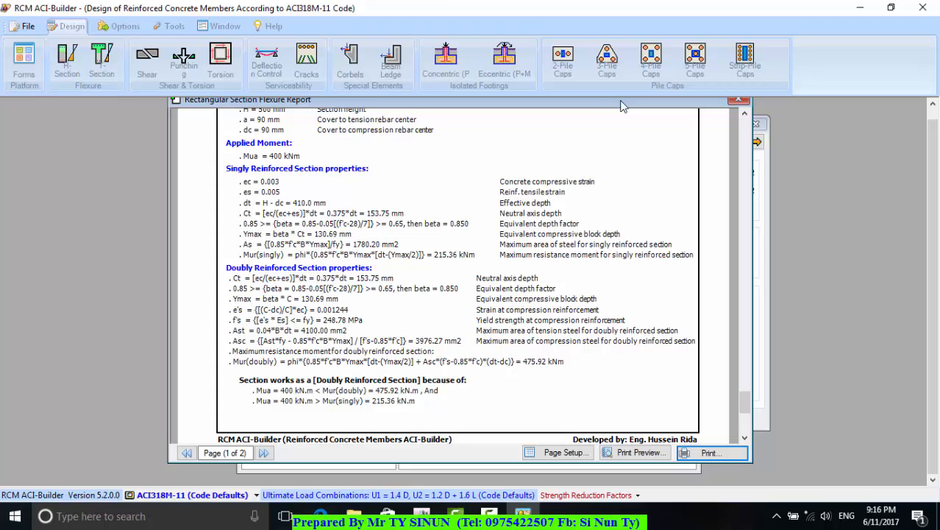
{"action": "left_click_drag", "start_coordinate": [620, 107], "coordinate": [586, 124]}
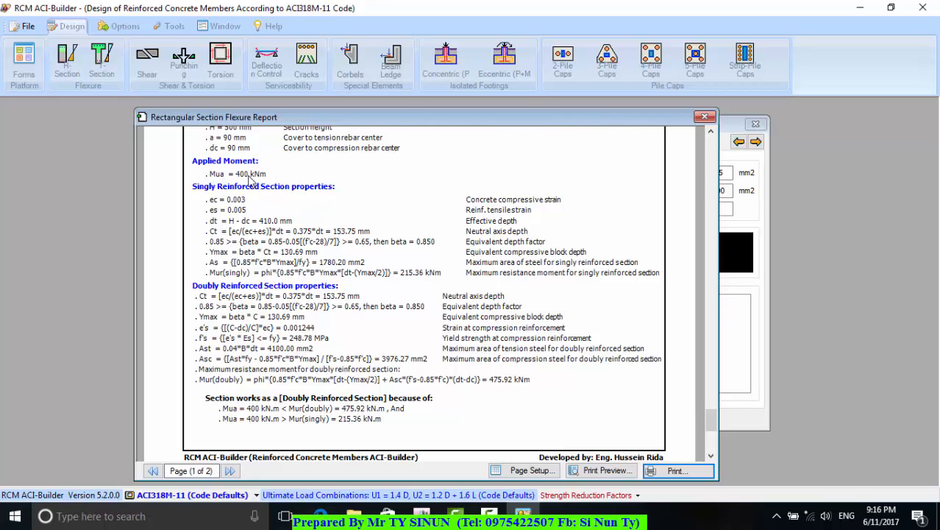
{"action": "left_click", "coordinate": [708, 119]}
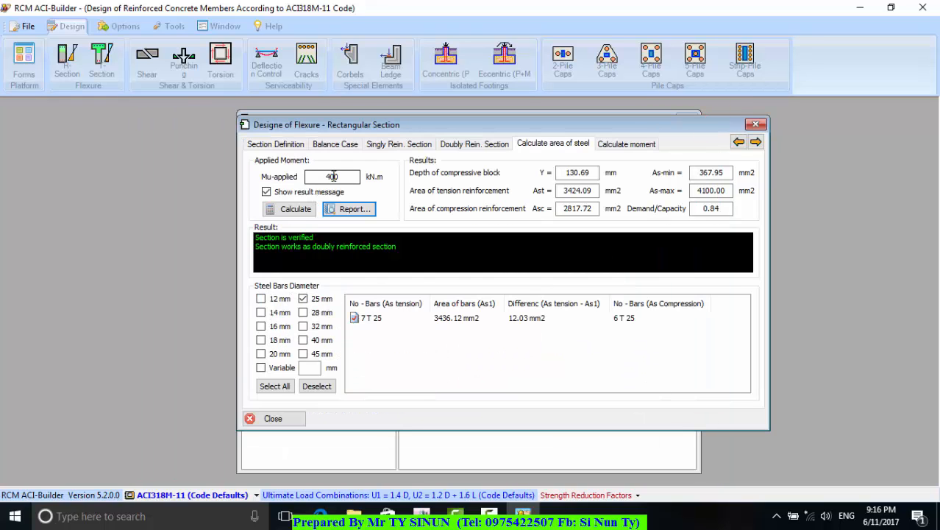
Check the section dimensions and try the steel area calculation for 400 kN.m with only the 20 mm bar diameter
{"action": "left_click", "coordinate": [272, 144]}
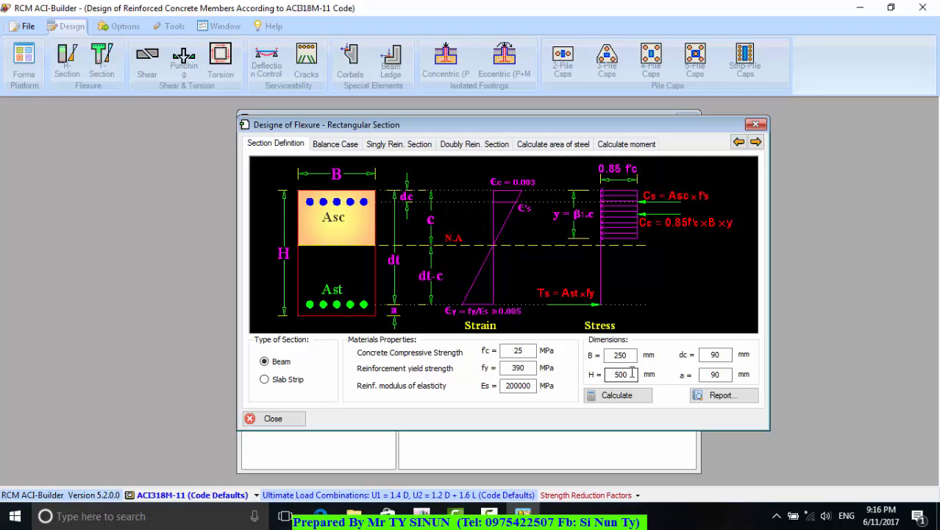
{"action": "left_click", "coordinate": [548, 144]}
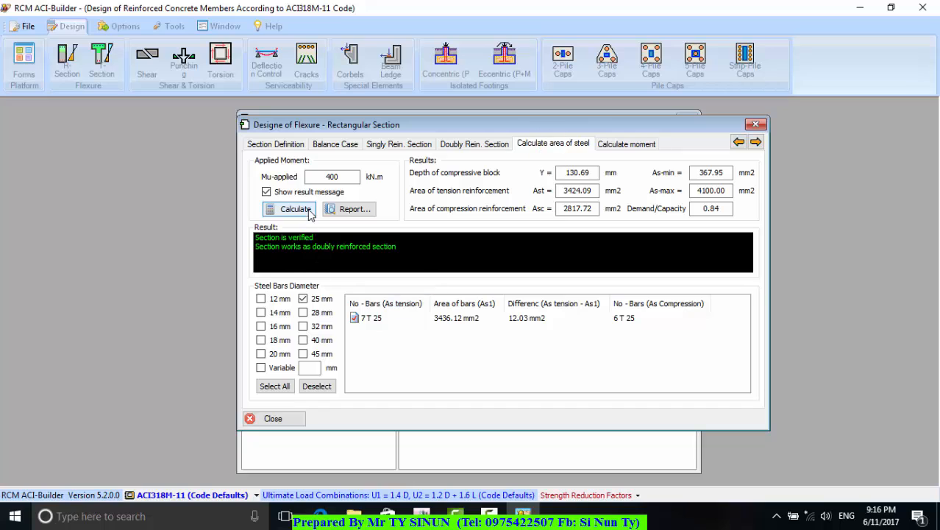
{"action": "left_click", "coordinate": [271, 356]}
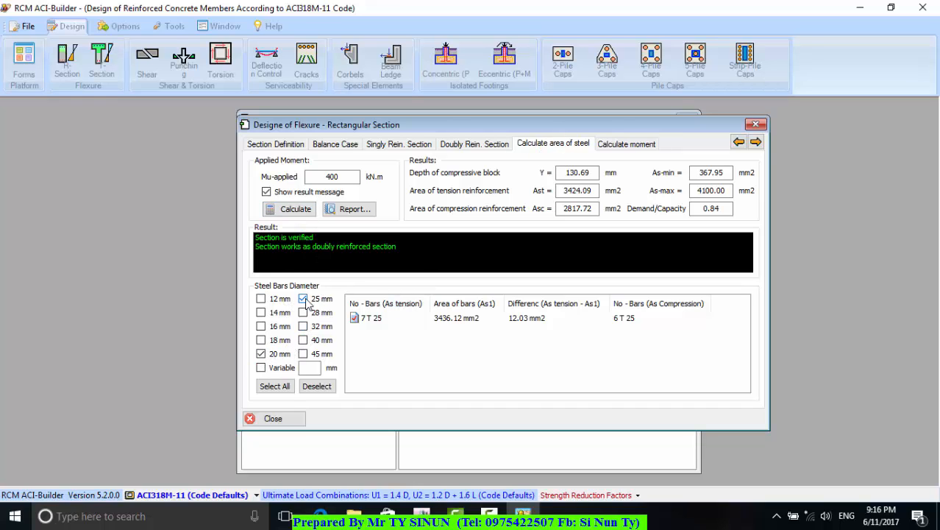
{"action": "left_click", "coordinate": [304, 299]}
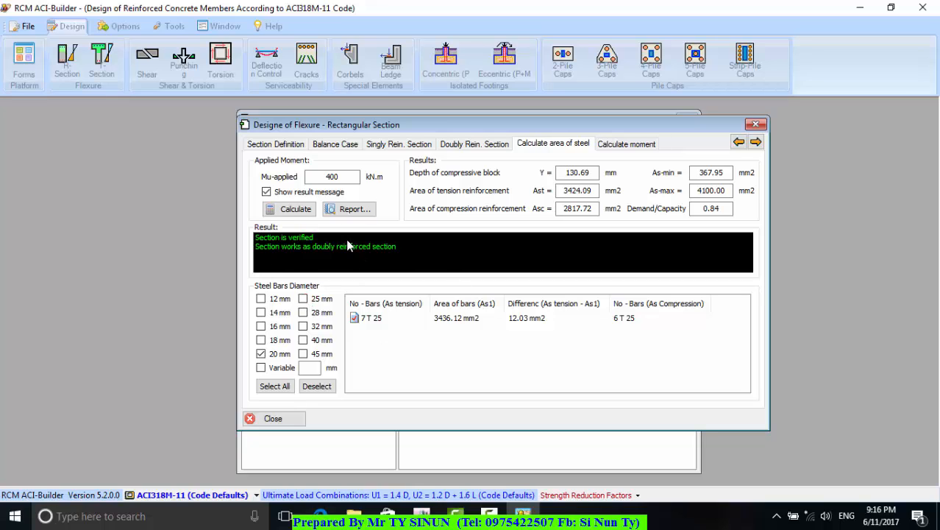
{"action": "left_click", "coordinate": [295, 213]}
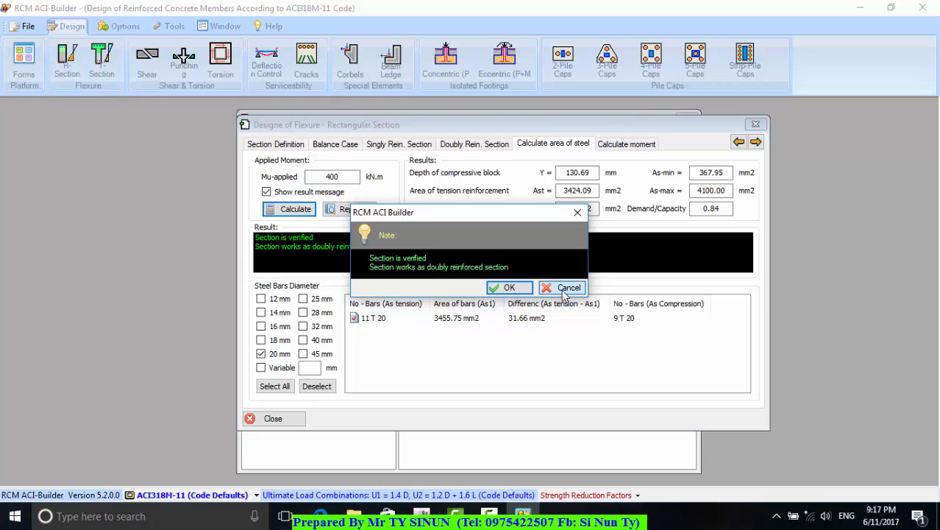
{"action": "left_click", "coordinate": [543, 289]}
Select the 25 mm bar diameter instead of the 20 mm one for the steel area calculation
{"action": "left_click", "coordinate": [261, 353]}
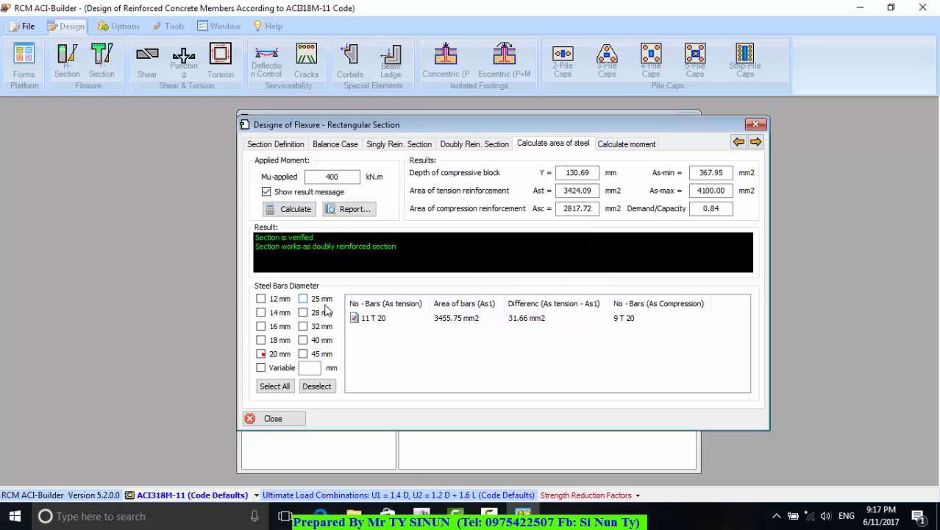
{"action": "left_click", "coordinate": [302, 299]}
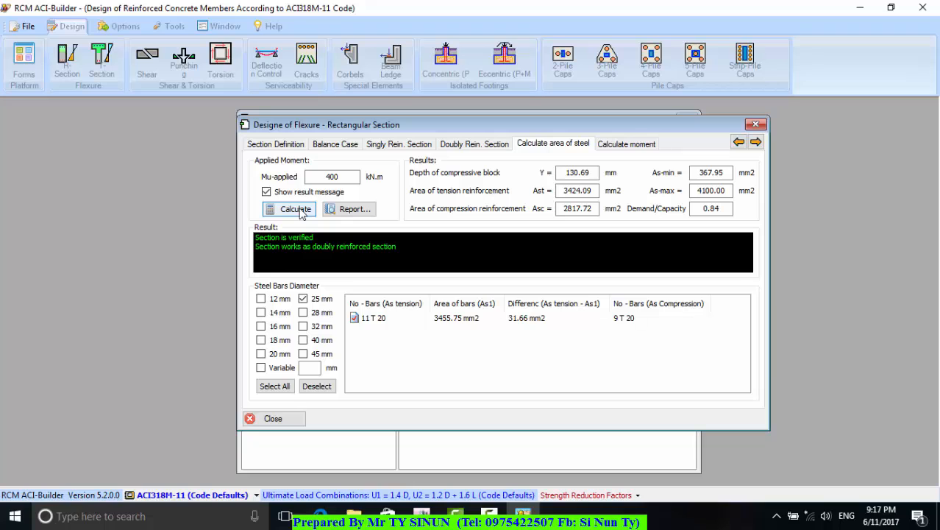
Try a section depth H of 400 mm and check the steel area calculation for the 400 kN.m applied moment
{"action": "left_click", "coordinate": [277, 145]}
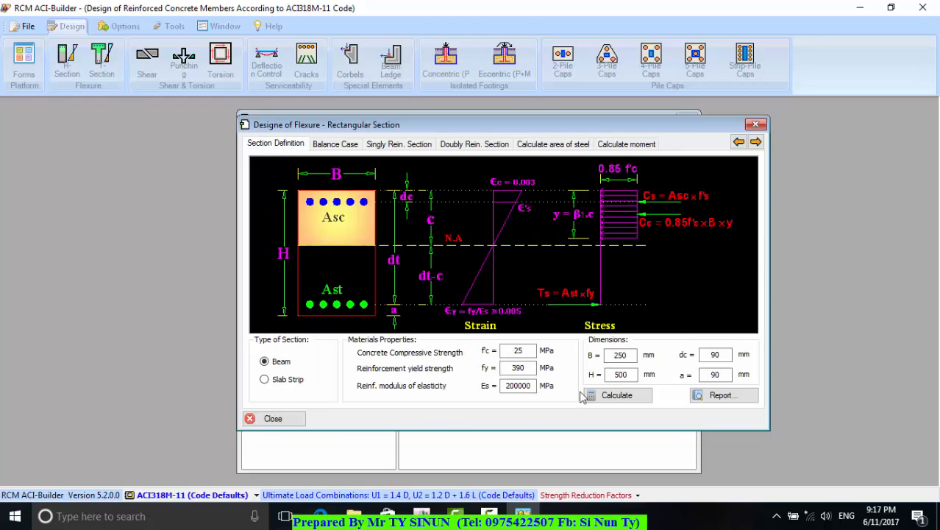
{"action": "double_click", "coordinate": [633, 374]}
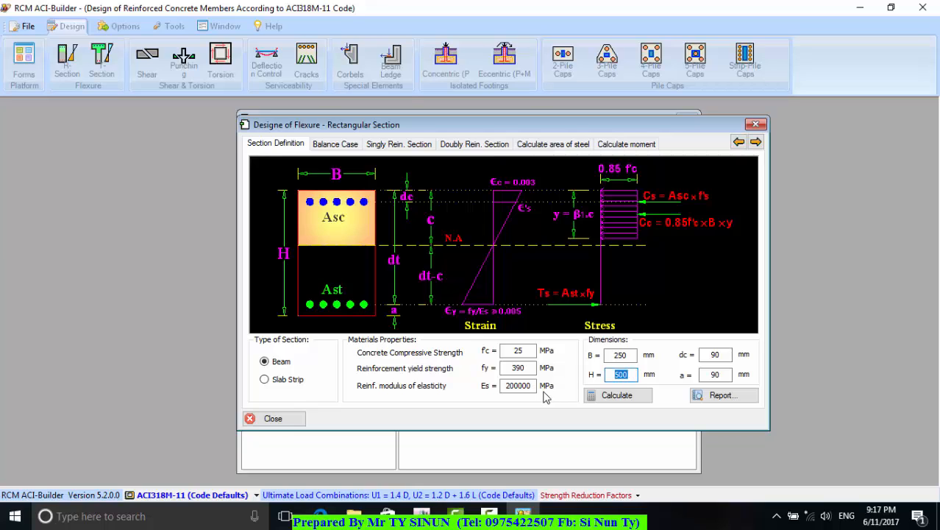
{"action": "type", "text": "400"}
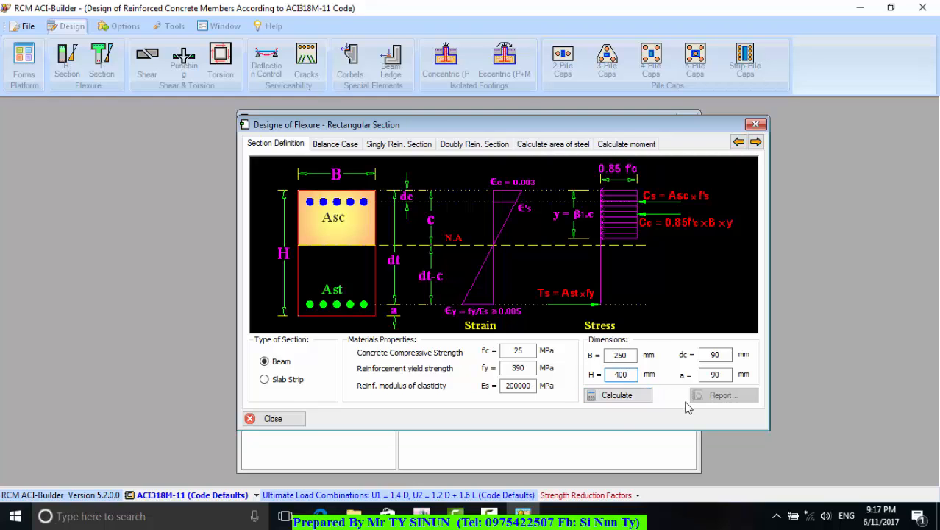
{"action": "left_click", "coordinate": [621, 397]}
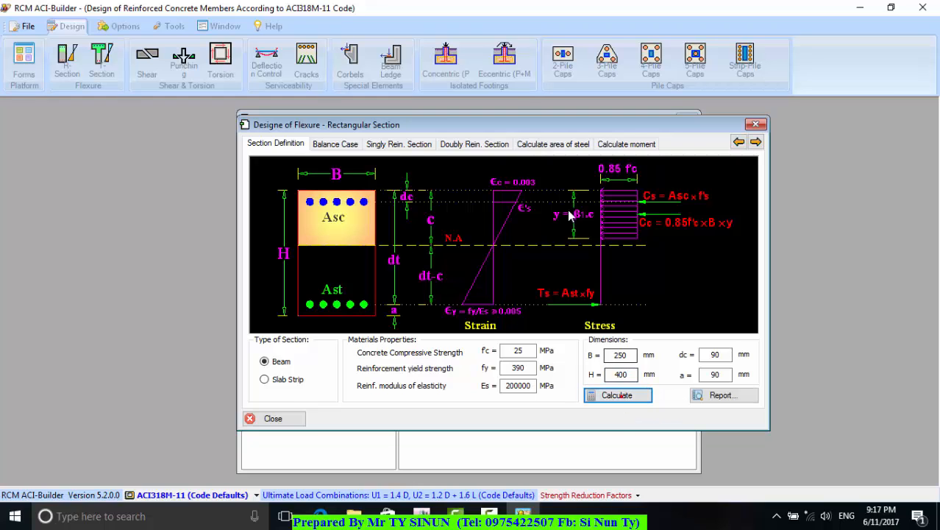
{"action": "left_click", "coordinate": [562, 148]}
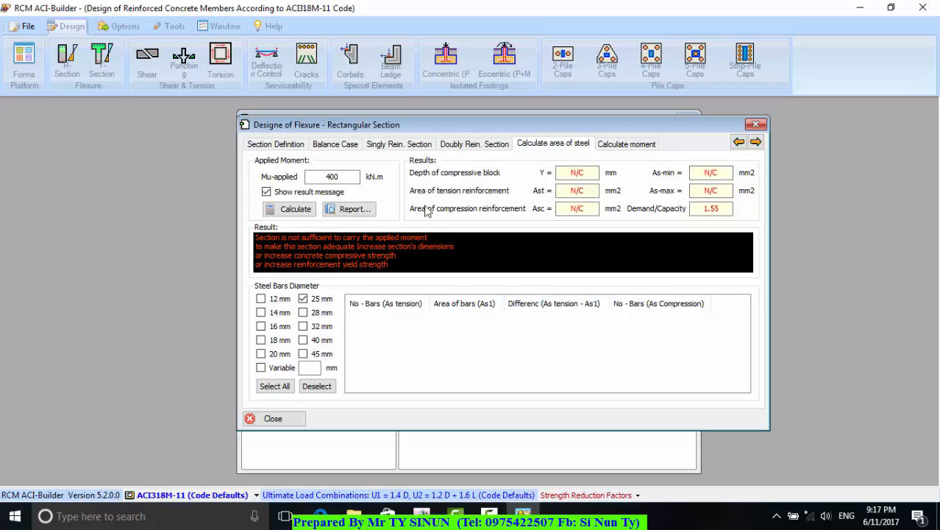
{"action": "left_click", "coordinate": [345, 176]}
Set the section depth H back to 500 mm and recalculate the section and its steel area with 25 mm bars
{"action": "left_click", "coordinate": [277, 143]}
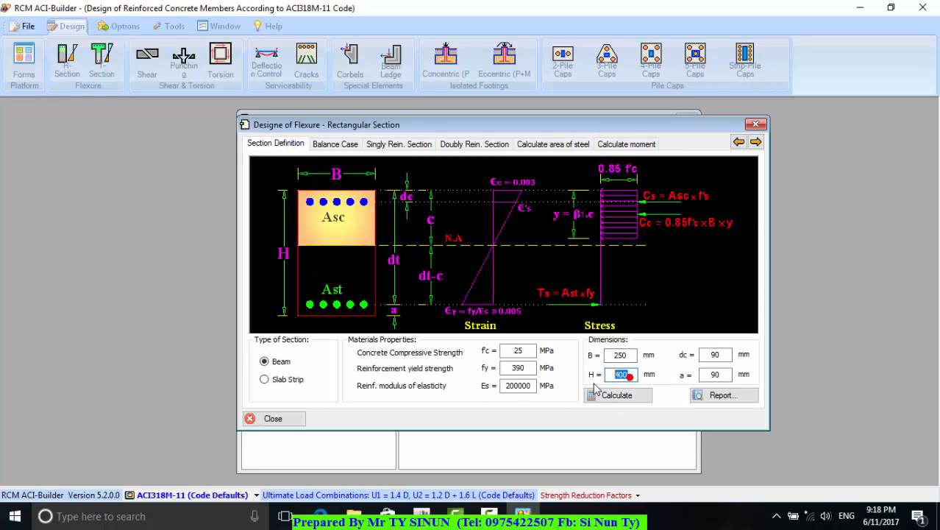
{"action": "double_click", "coordinate": [626, 375]}
{"action": "type", "text": "5"}
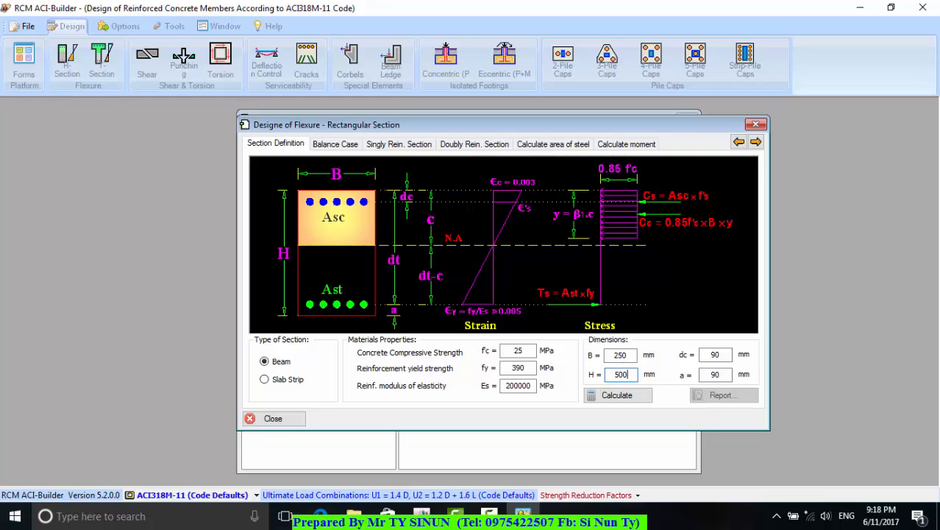
{"action": "left_click", "coordinate": [626, 399]}
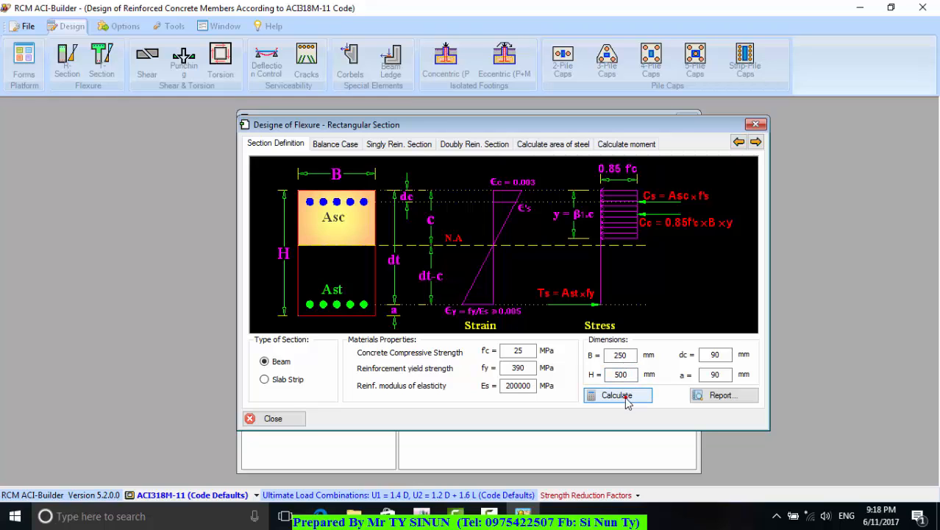
{"action": "left_click", "coordinate": [543, 147]}
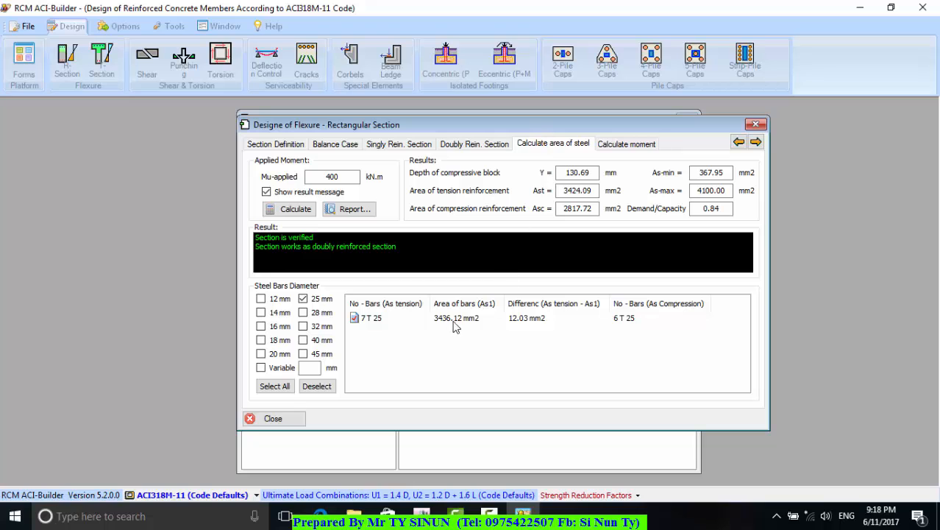
Generate the steel area report with the job title "B1(25X50)" and review its singly and doubly reinforced section properties and section check
{"action": "left_click", "coordinate": [352, 210]}
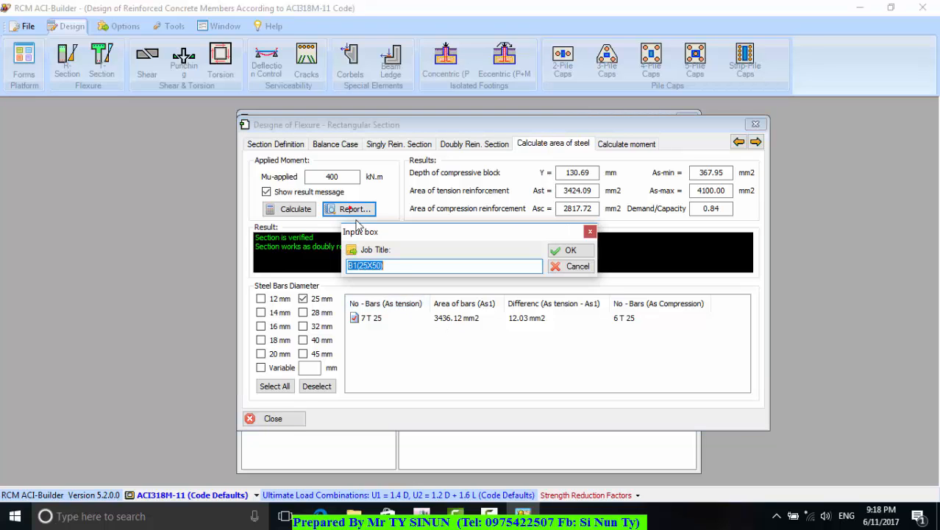
{"action": "left_click", "coordinate": [565, 250]}
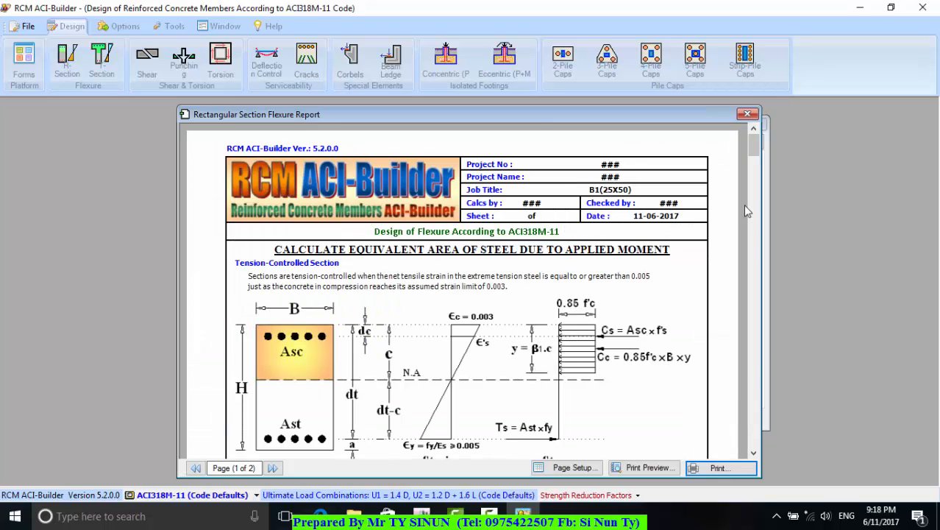
{"action": "left_click_drag", "start_coordinate": [751, 146], "coordinate": [727, 455]}
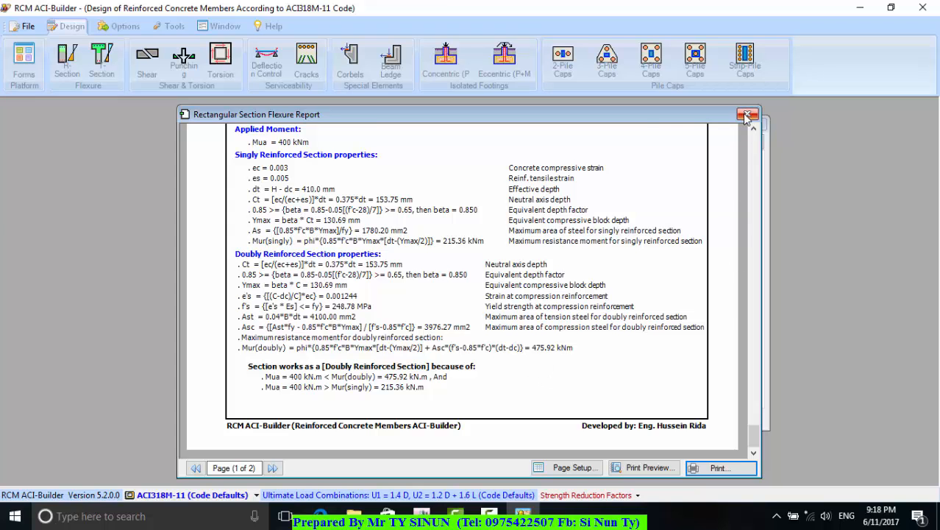
{"action": "left_click_drag", "start_coordinate": [642, 121], "coordinate": [641, 145]}
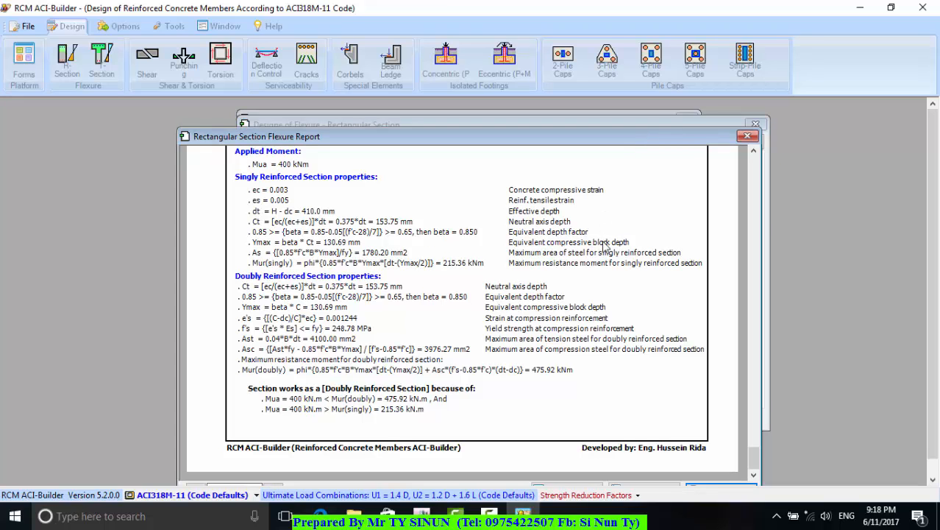
{"action": "left_click_drag", "start_coordinate": [622, 140], "coordinate": [645, 115]}
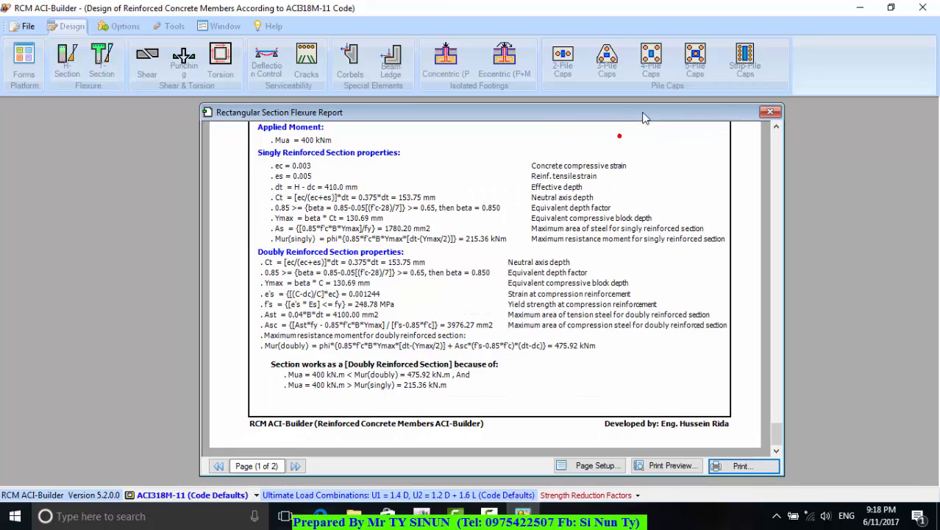